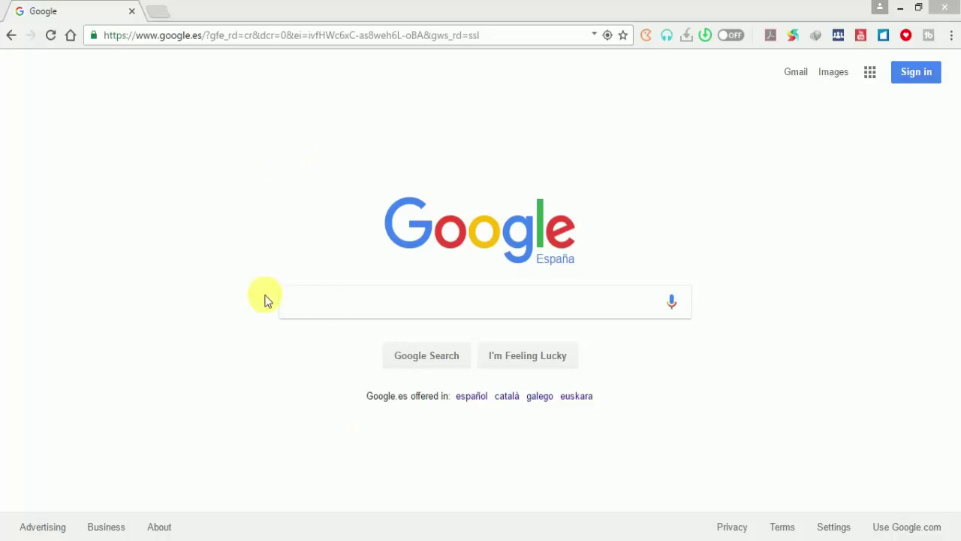
Search Google for crearlogogratisonline.com.
click(289, 302)
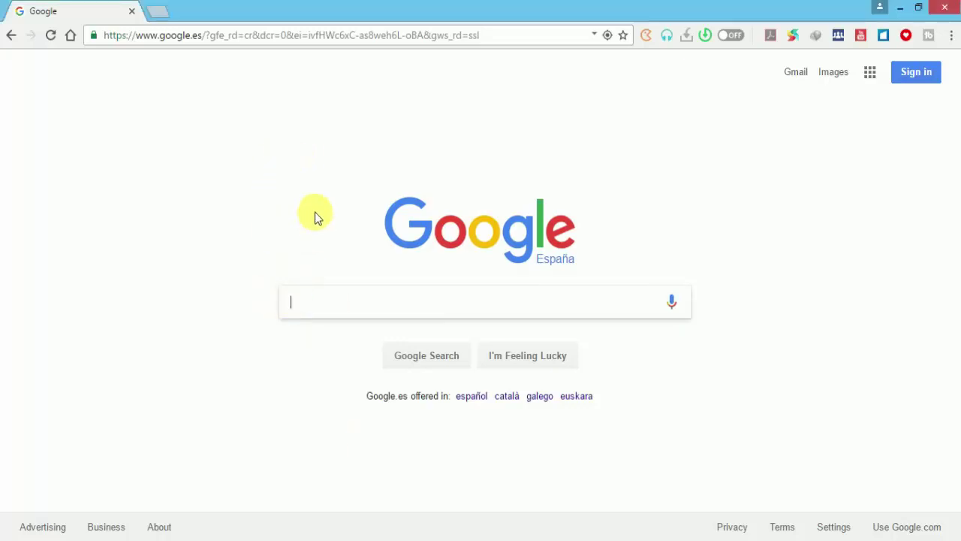
text(crearlogogratisonline.com)
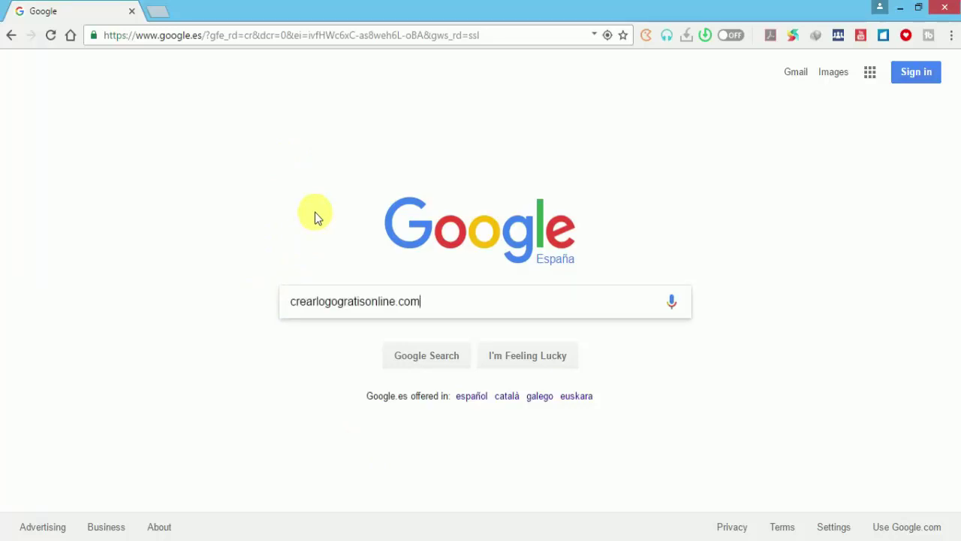
key(Return)
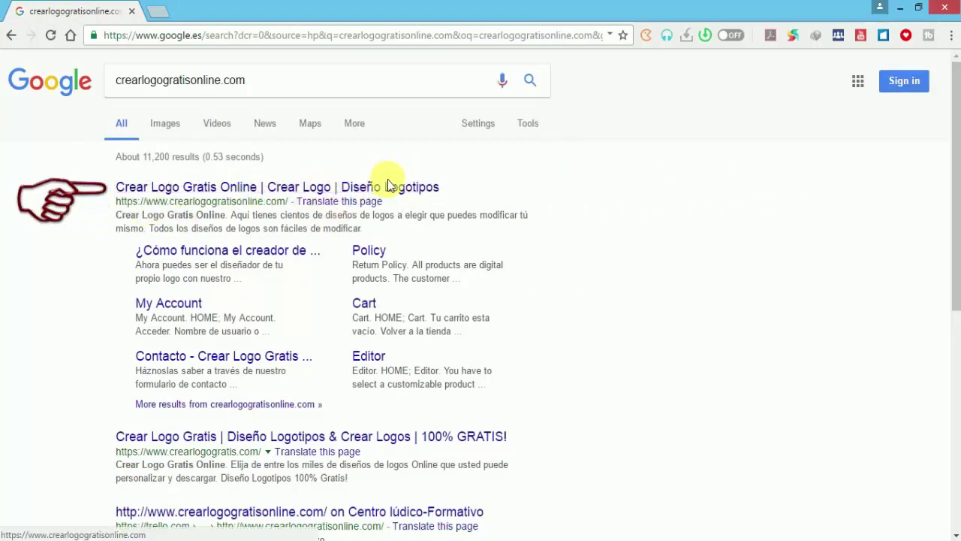
Open the Crear Logo Gratis Online result and start 'Crea tu propio logo online'.
click(224, 188)
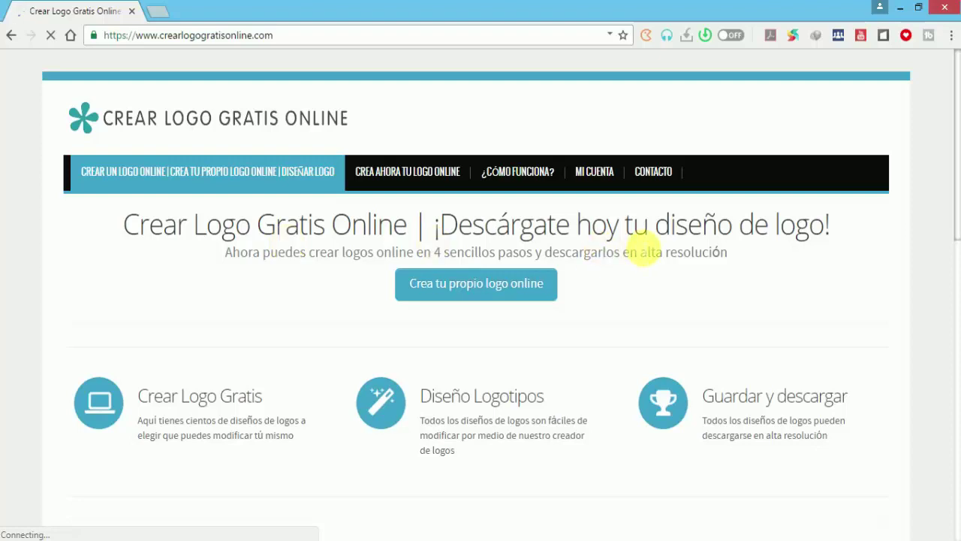
scroll(634, 272, down, 1)
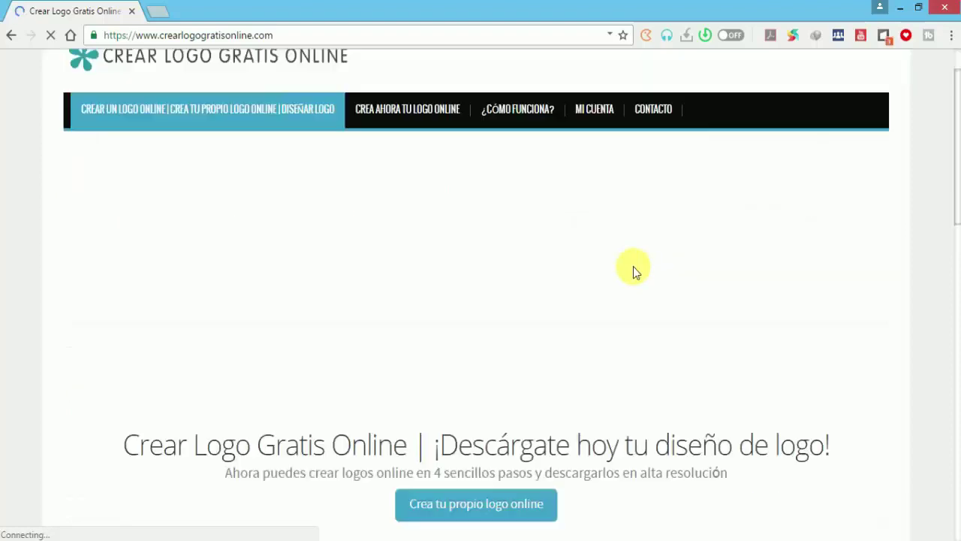
scroll(635, 272, down, 1)
scroll(634, 272, down, 4)
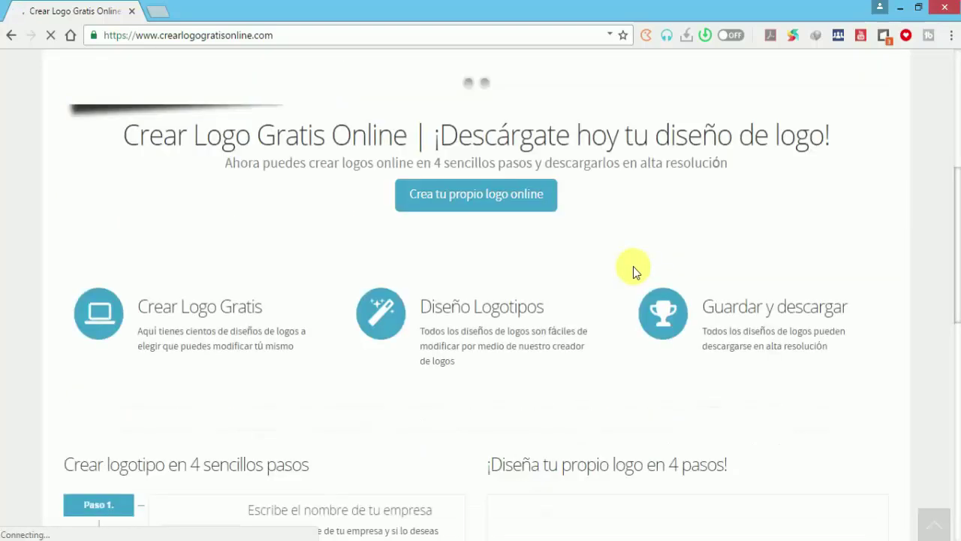
scroll(619, 224, up, 3)
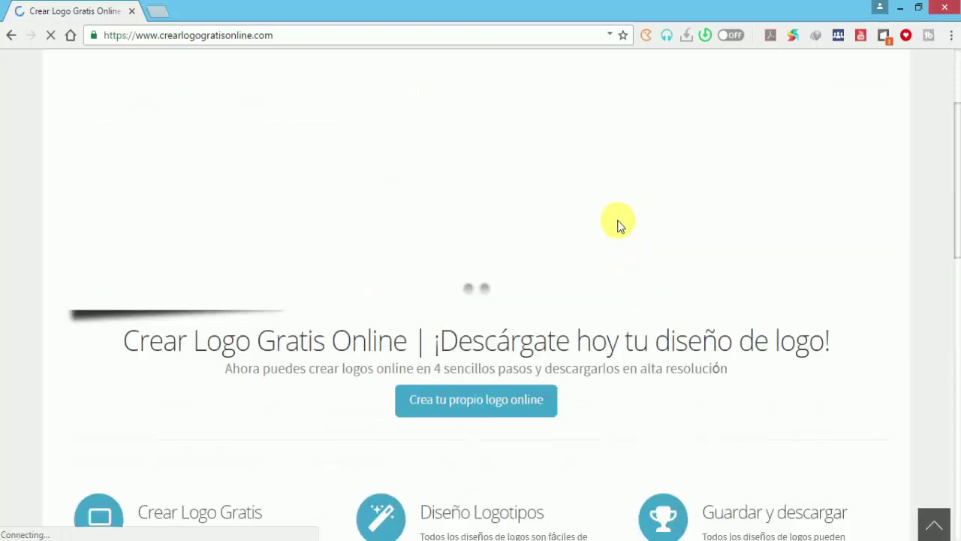
scroll(619, 224, up, 2)
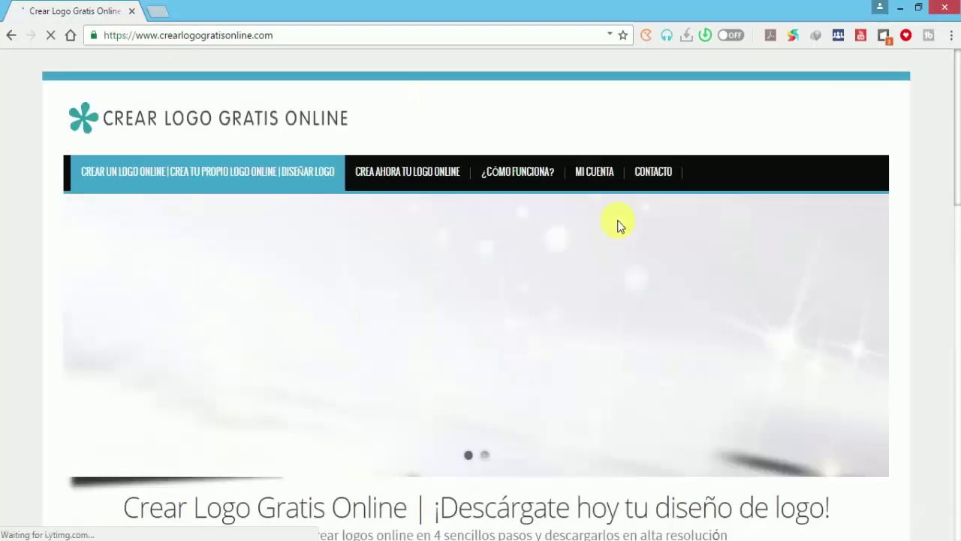
scroll(619, 224, down, 1)
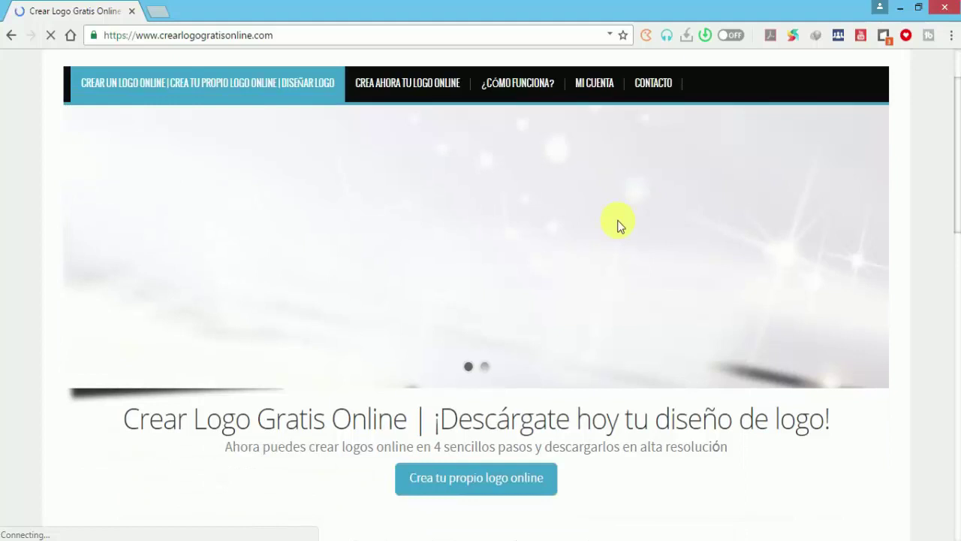
scroll(619, 225, down, 2)
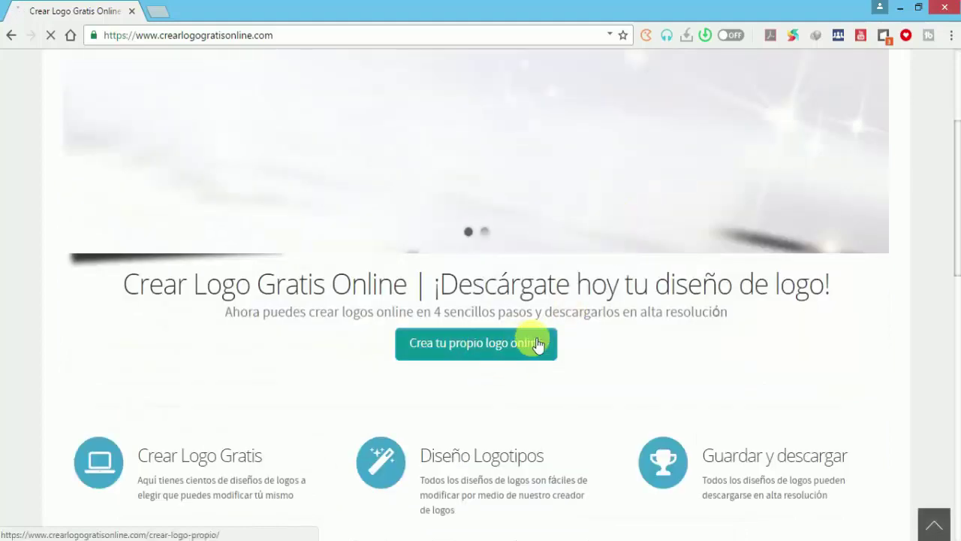
click(437, 342)
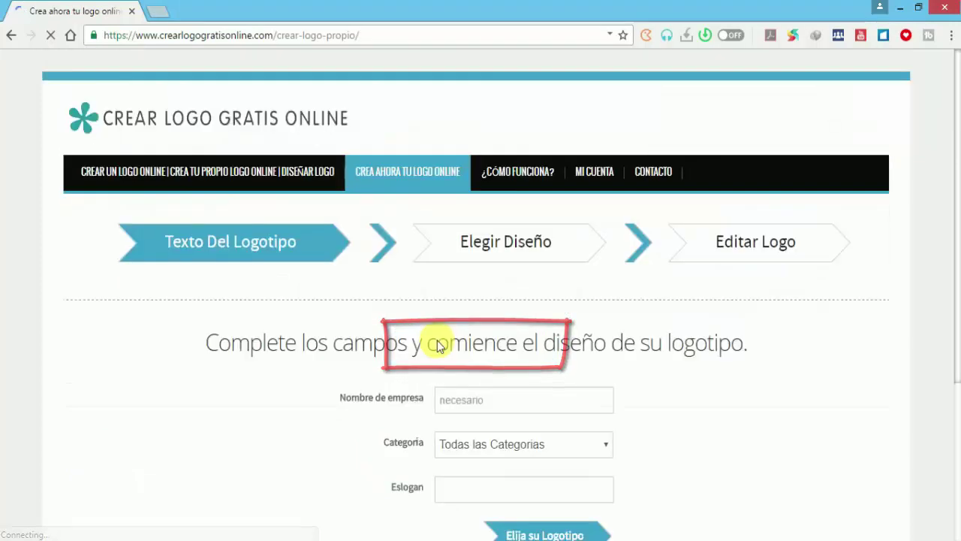
Enter 'Akmal Pardasi' as the company name.
scroll(439, 343, down, 2)
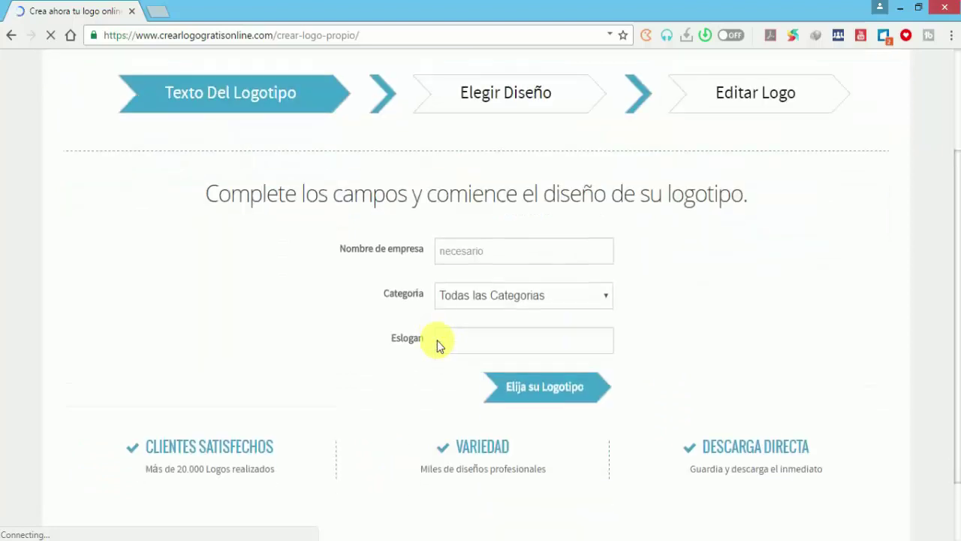
click(458, 256)
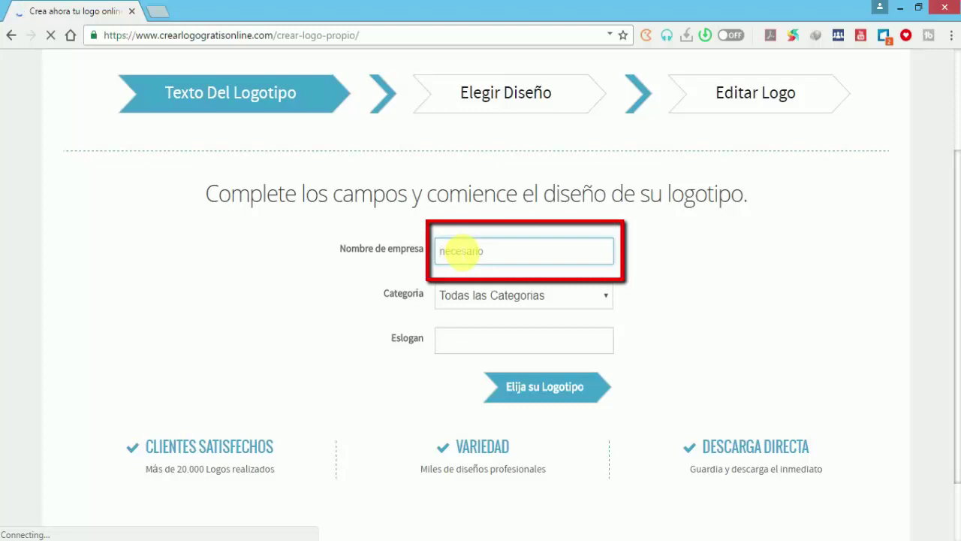
text(Akmal )
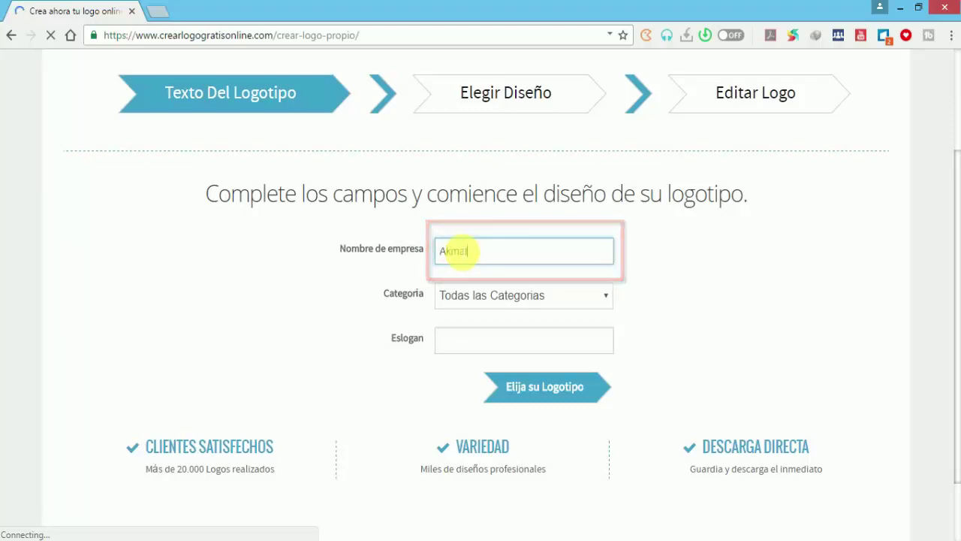
text(P)
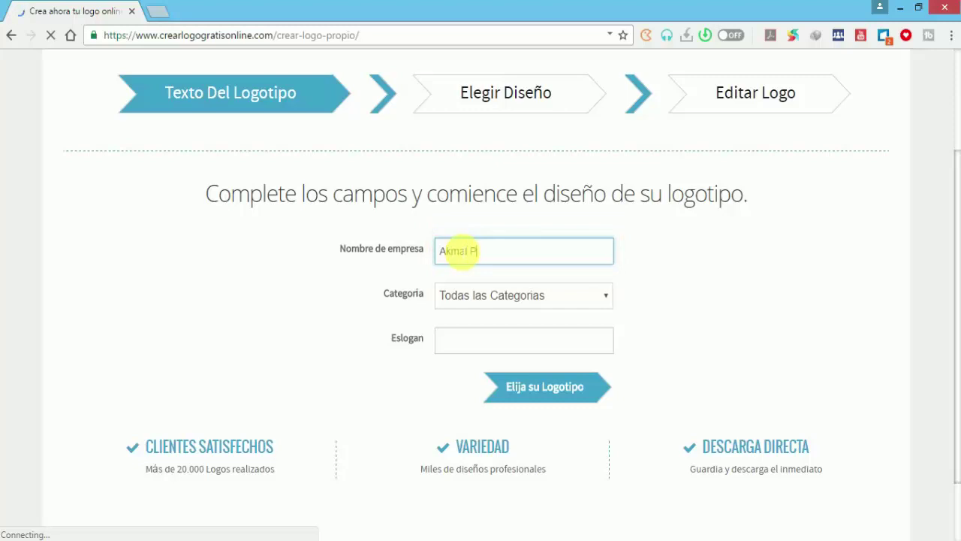
text(arda)
text(si)
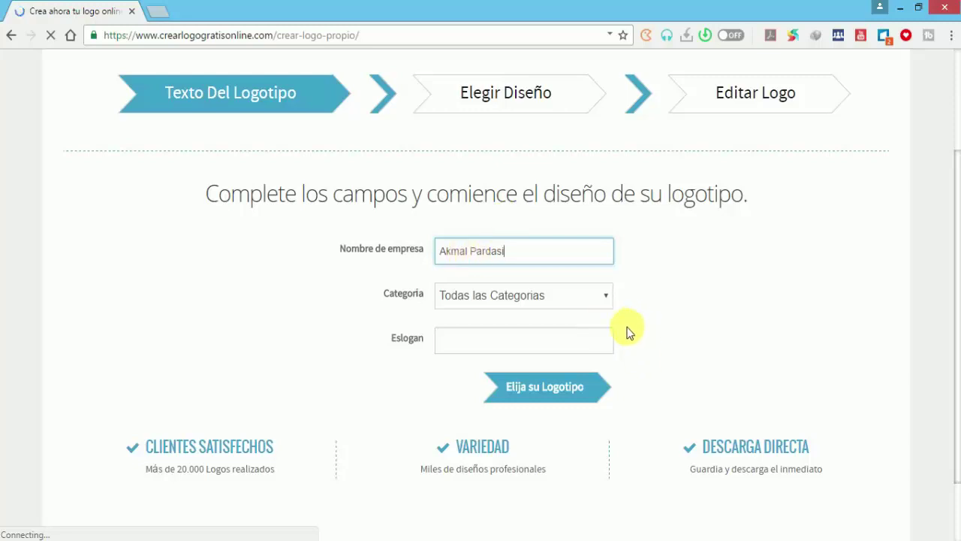
Choose the Information & Technology category and continue to the logo designs.
click(573, 311)
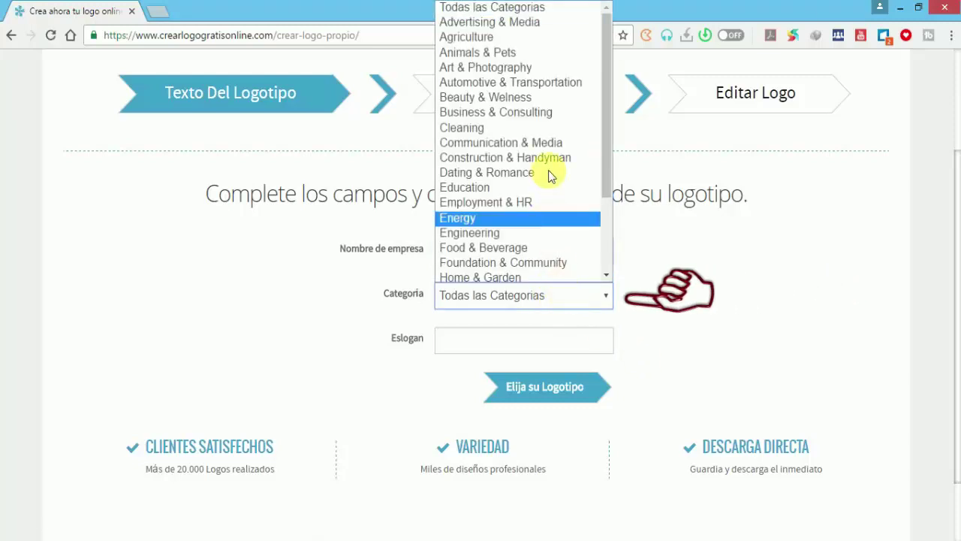
drag(606, 159, 612, 258)
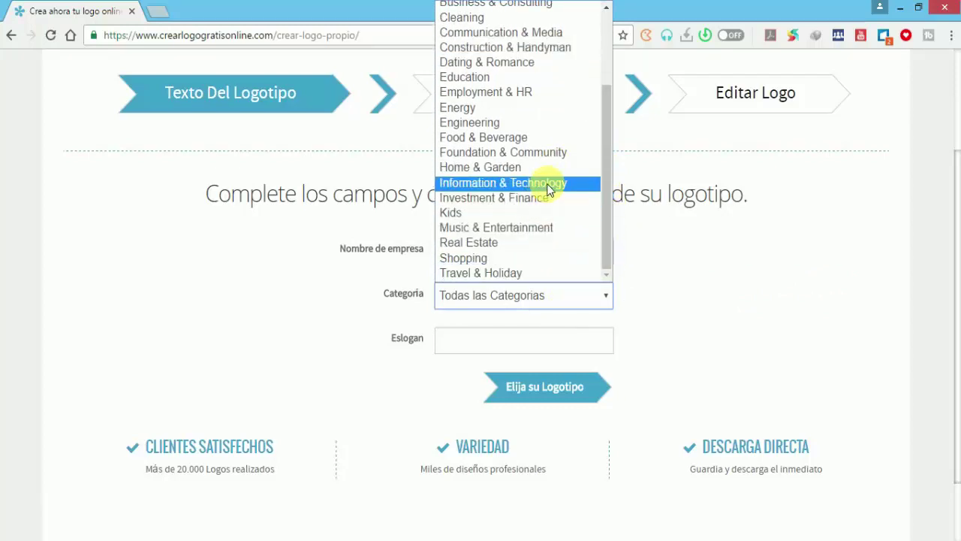
scroll(536, 188, up, 3)
scroll(549, 113, down, 3)
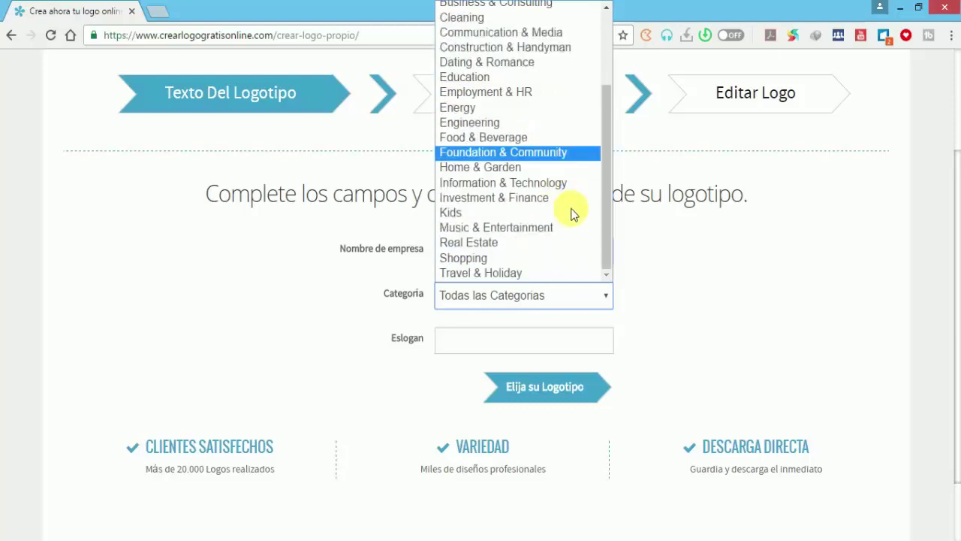
click(562, 180)
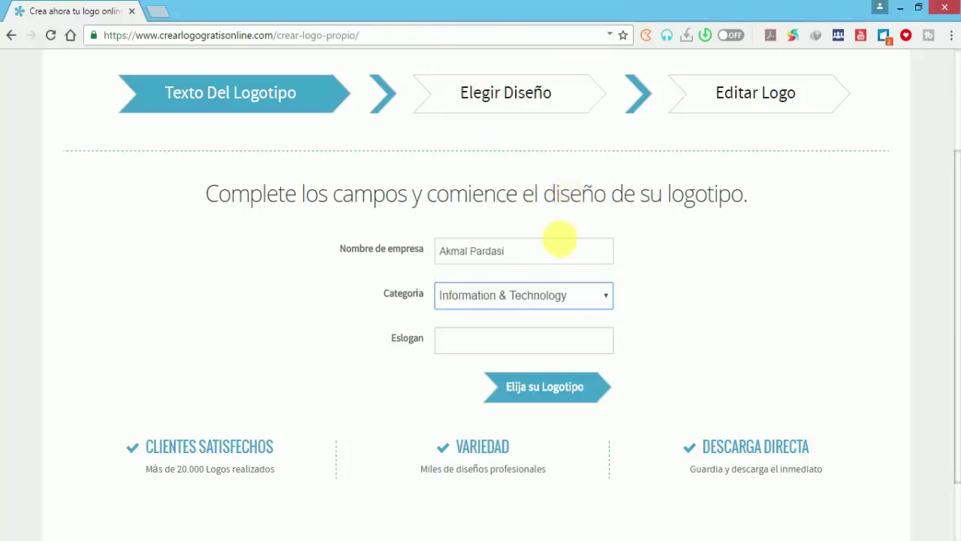
click(563, 396)
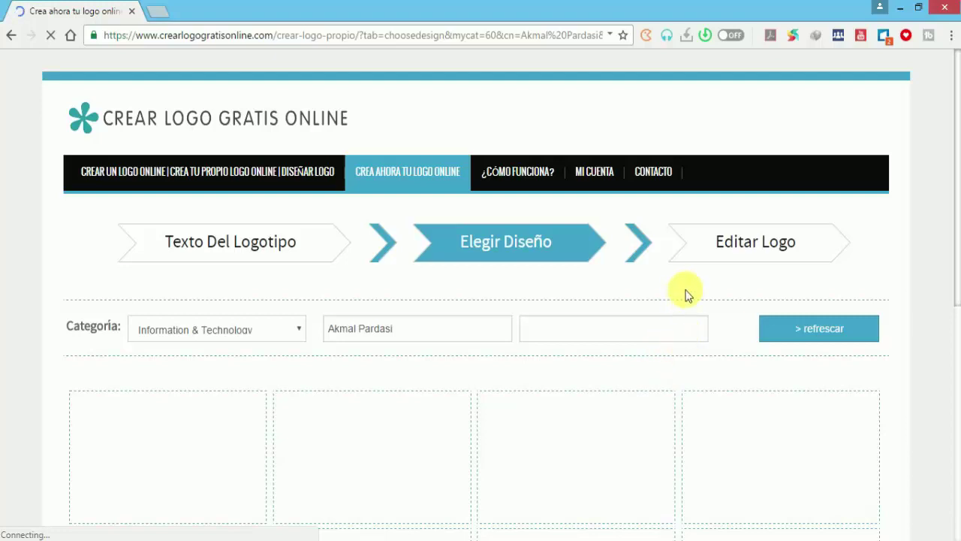
Scroll through the first page of suggested logo designs.
scroll(946, 281, down, 1)
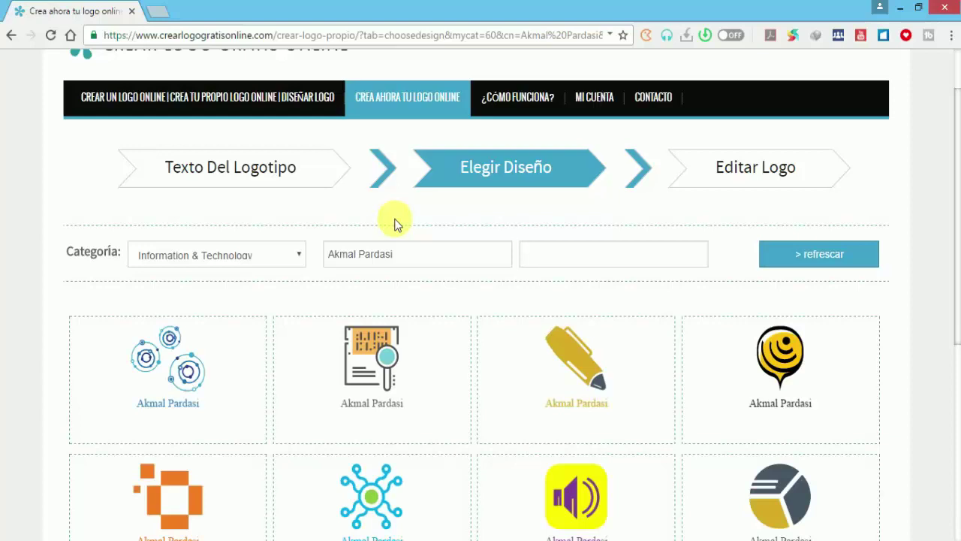
scroll(515, 301, down, 1)
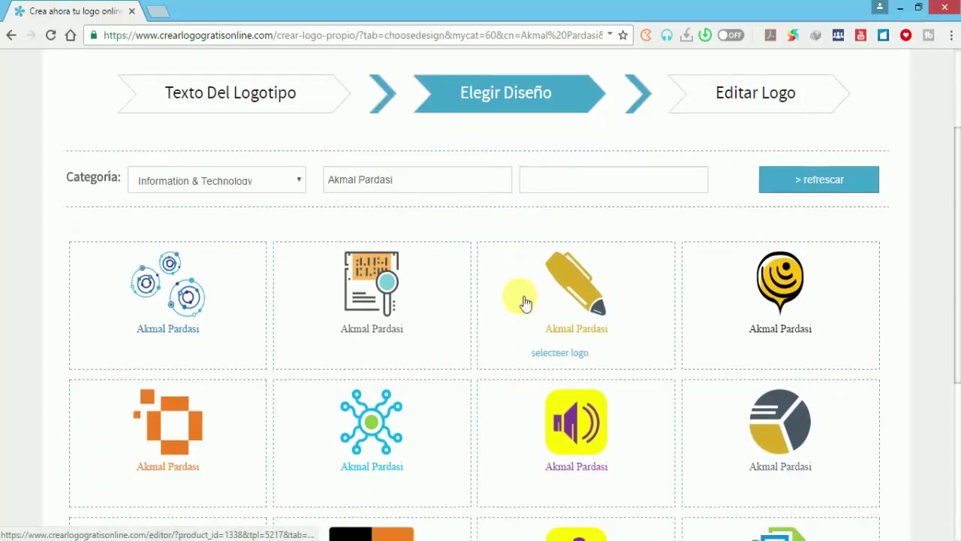
scroll(450, 330, down, 1)
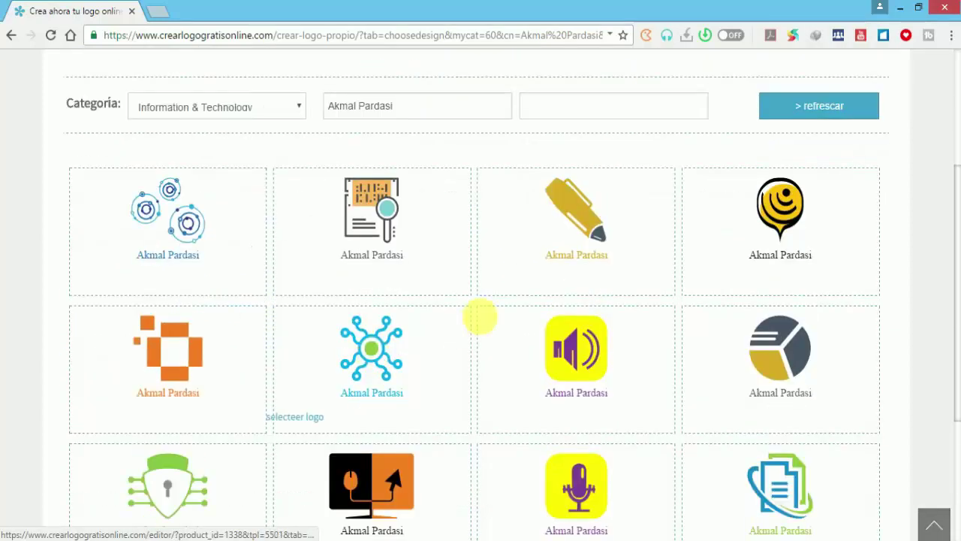
scroll(507, 313, down, 1)
scroll(507, 313, down, 2)
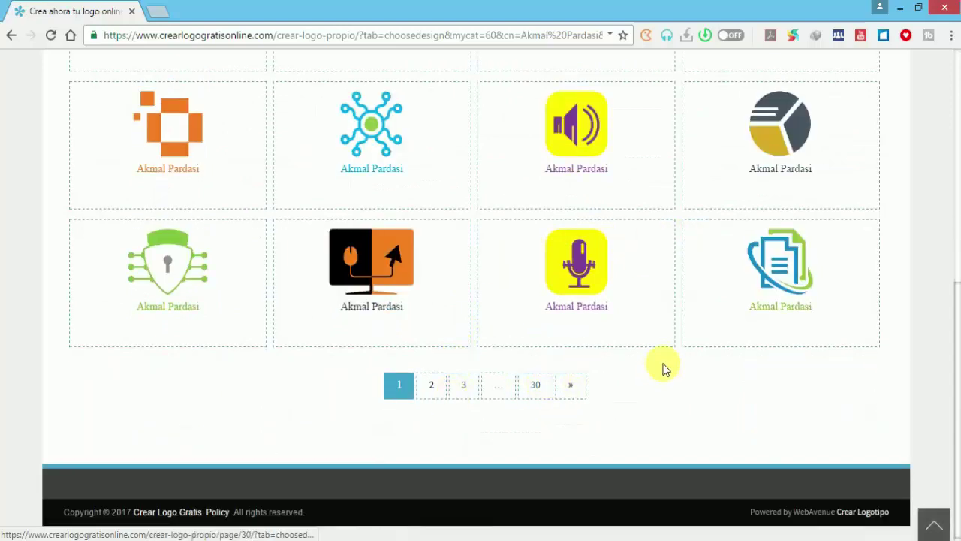
scroll(518, 346, up, 2)
scroll(515, 343, down, 1)
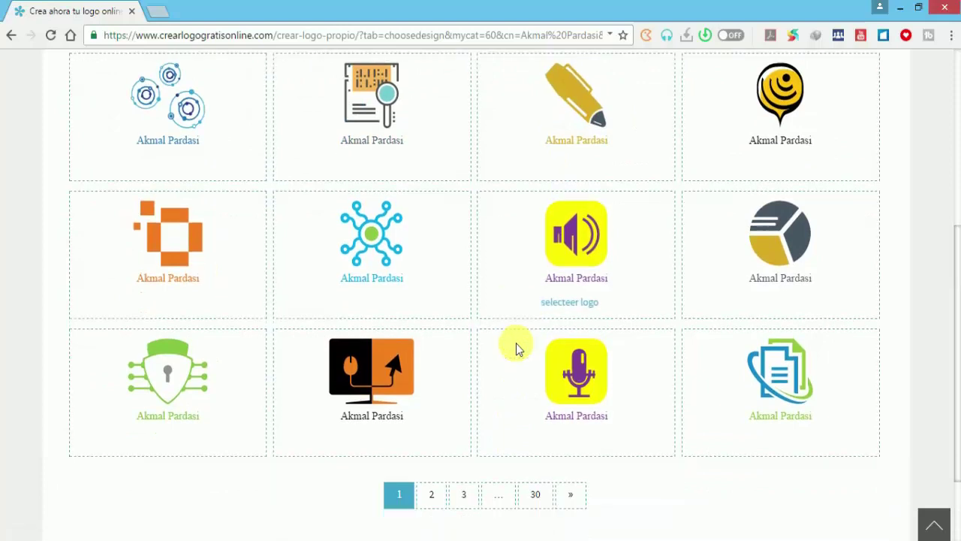
Go to page 2 of the designs and scroll through them.
click(432, 462)
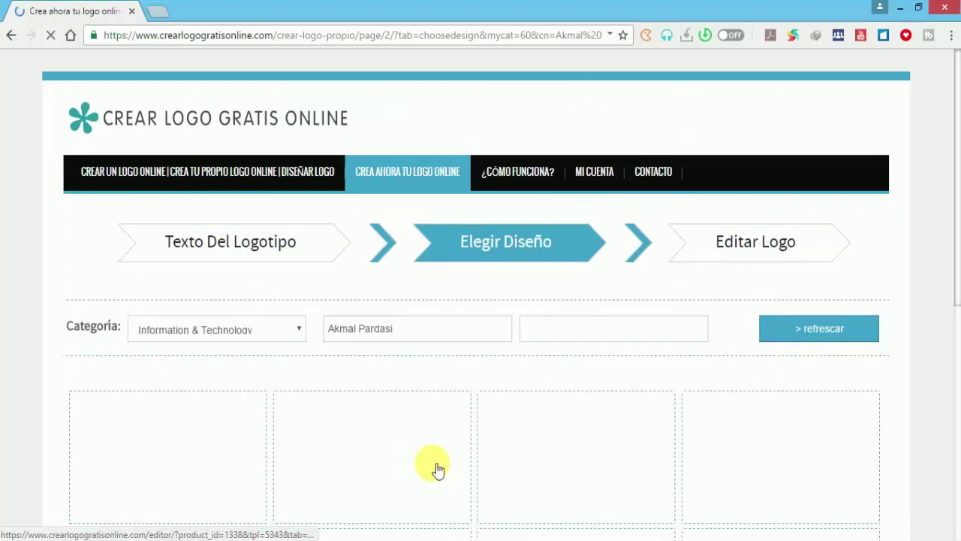
mouse_move(372, 456)
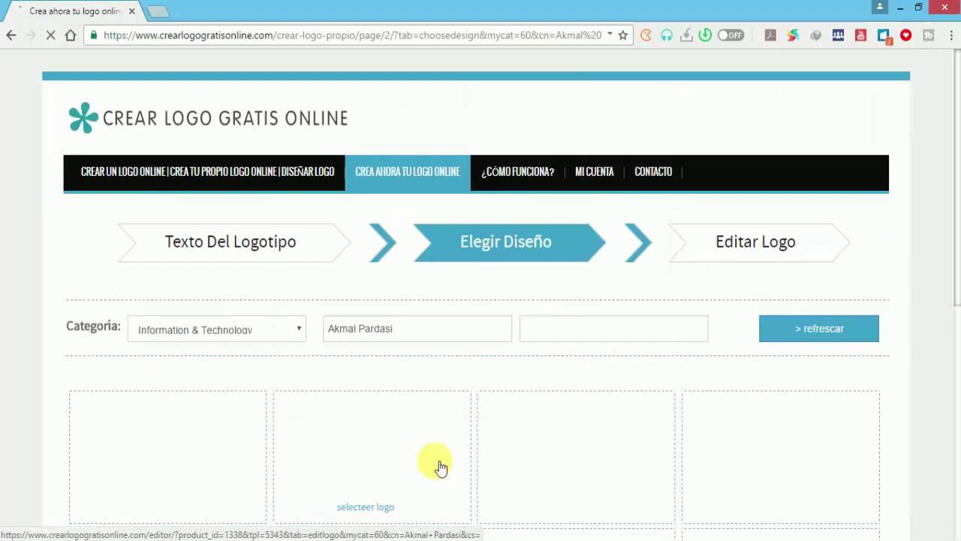
scroll(443, 466, down, 2)
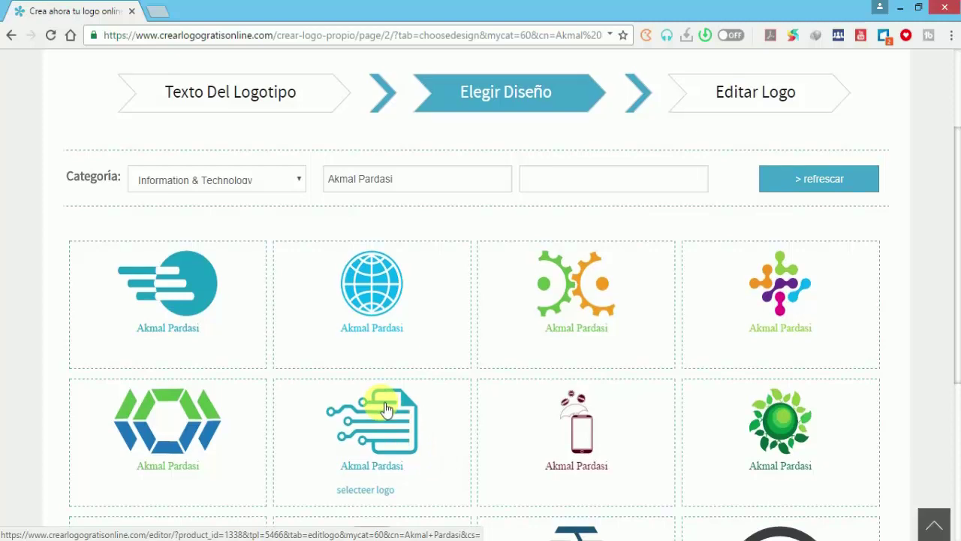
scroll(386, 410, down, 1)
scroll(385, 409, down, 1)
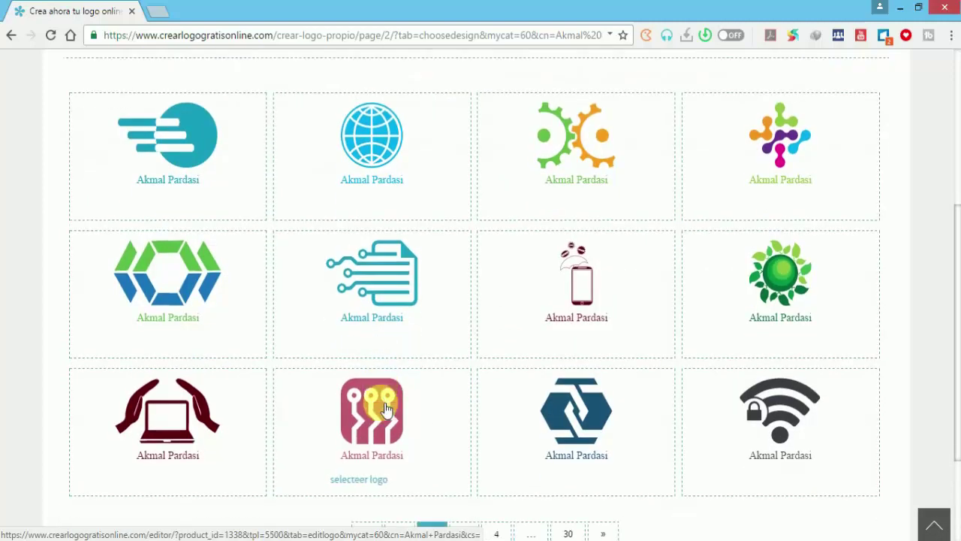
Pick the maroon hands-around-laptop design and capture it with Print Screen.
click(167, 398)
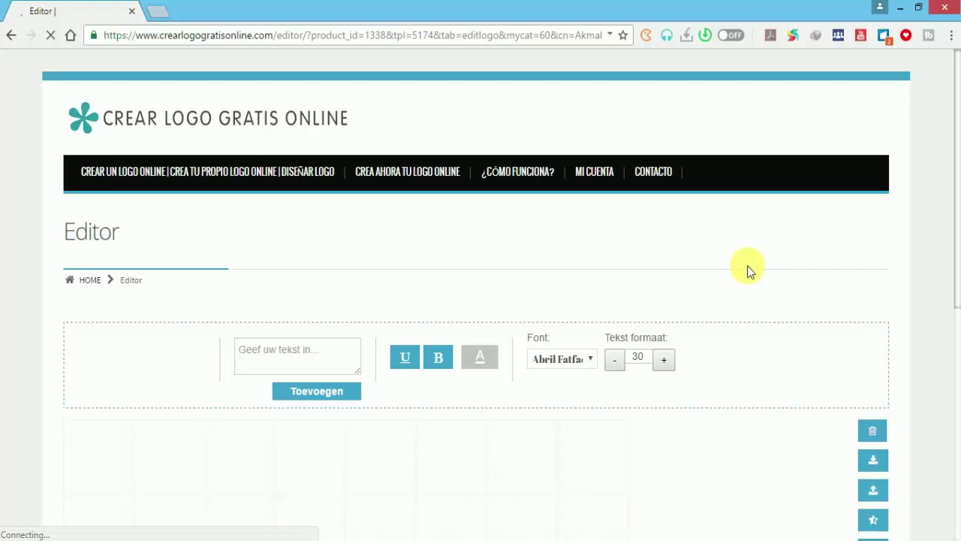
scroll(747, 271, down, 2)
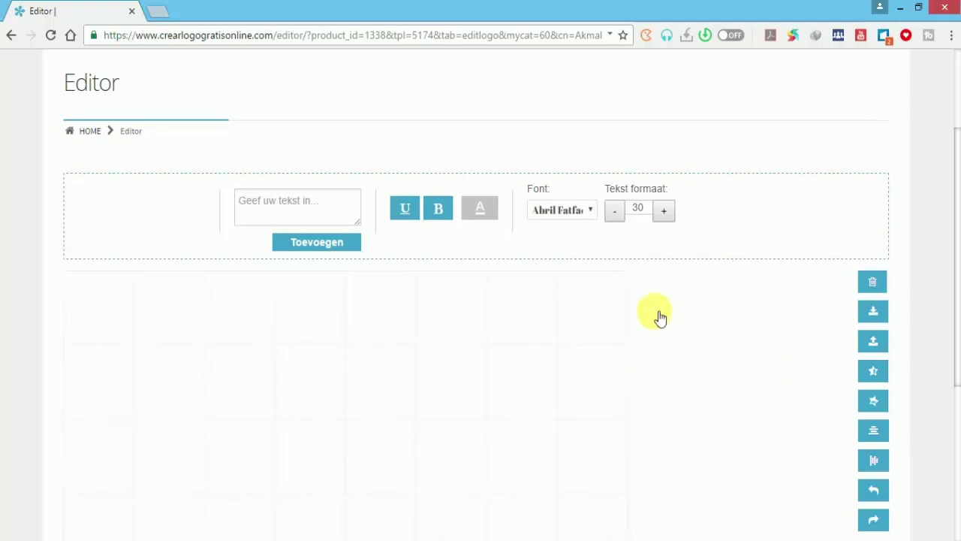
scroll(646, 383, down, 1)
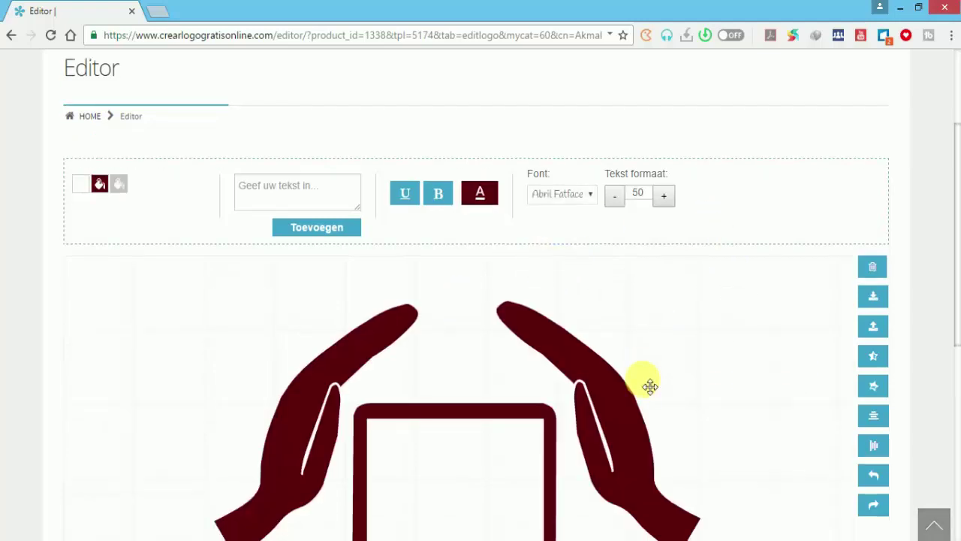
scroll(236, 118, down, 2)
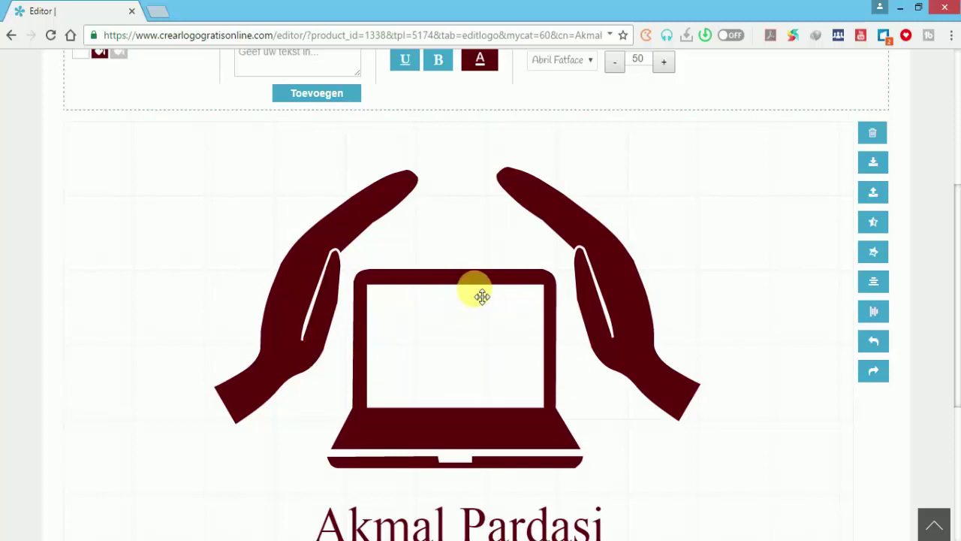
scroll(541, 246, down, 1)
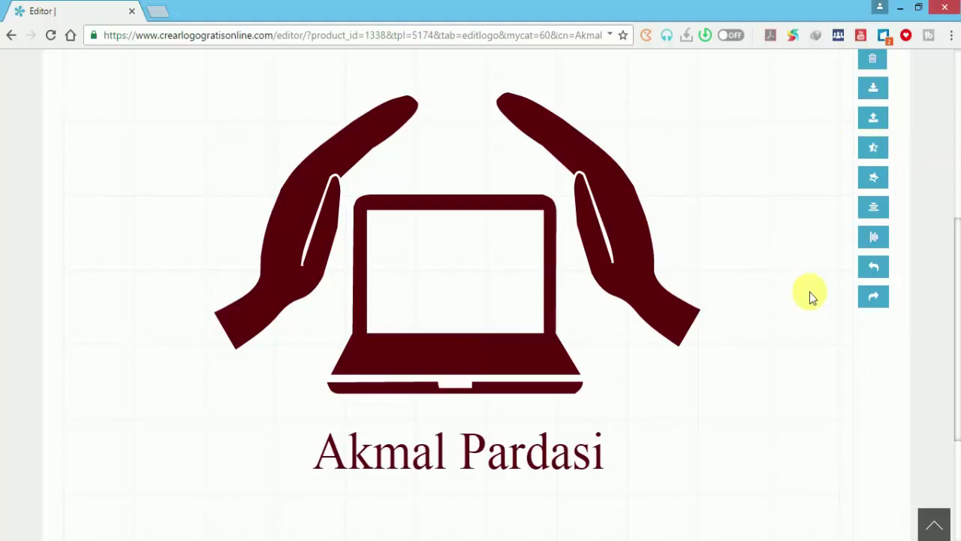
key(Print)
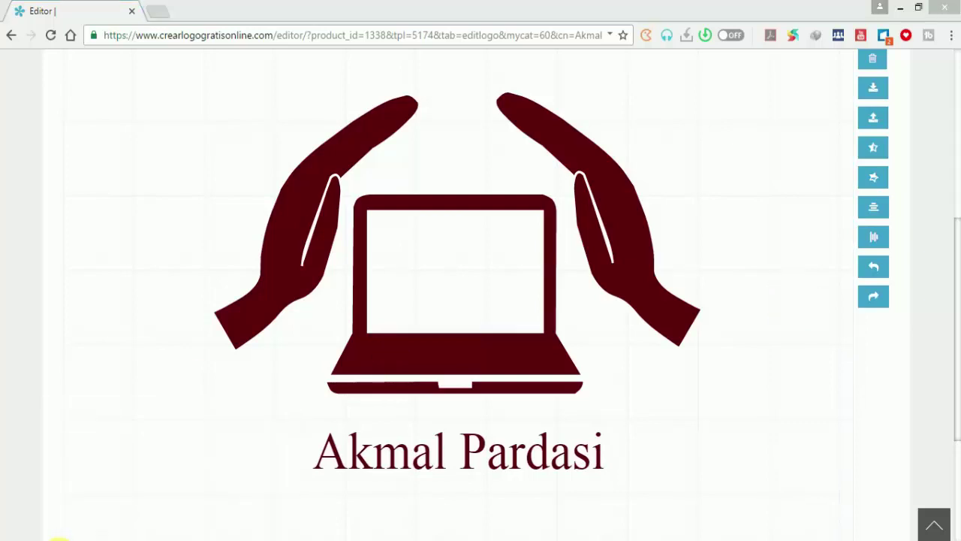
Open the pIC image in Paint for editing.
click(56, 537)
right_click(594, 184)
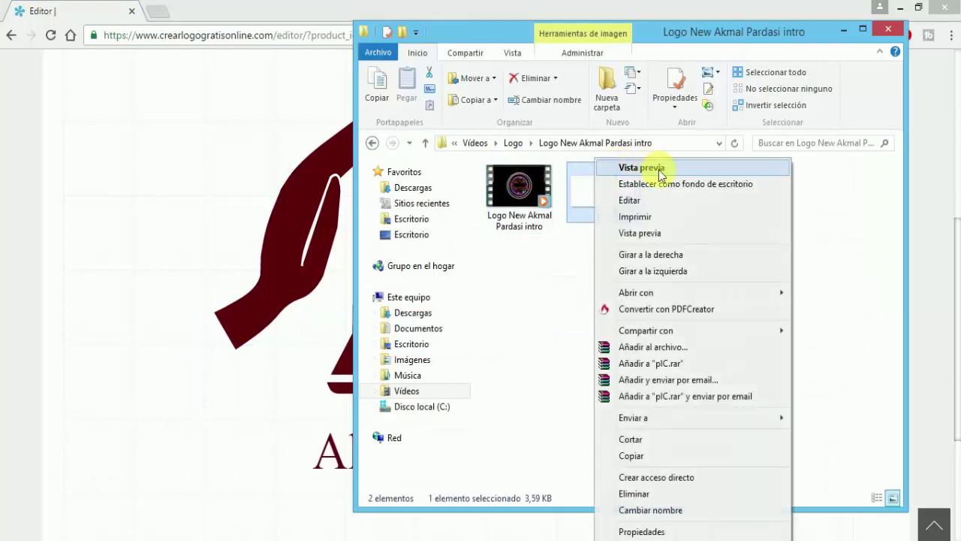
click(660, 196)
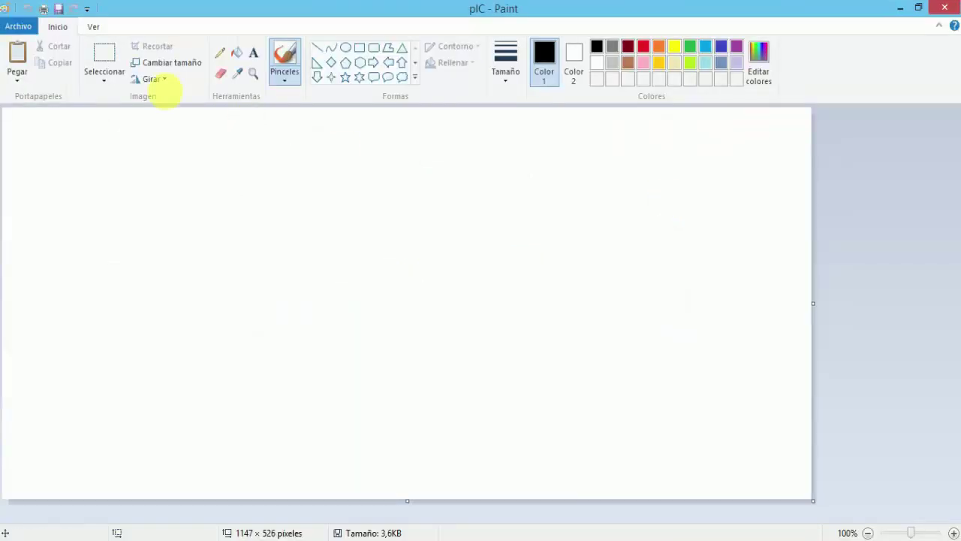
Paste the logo screenshot into pIC, reposition it, and crop to it.
click(102, 57)
key(ctrl+v)
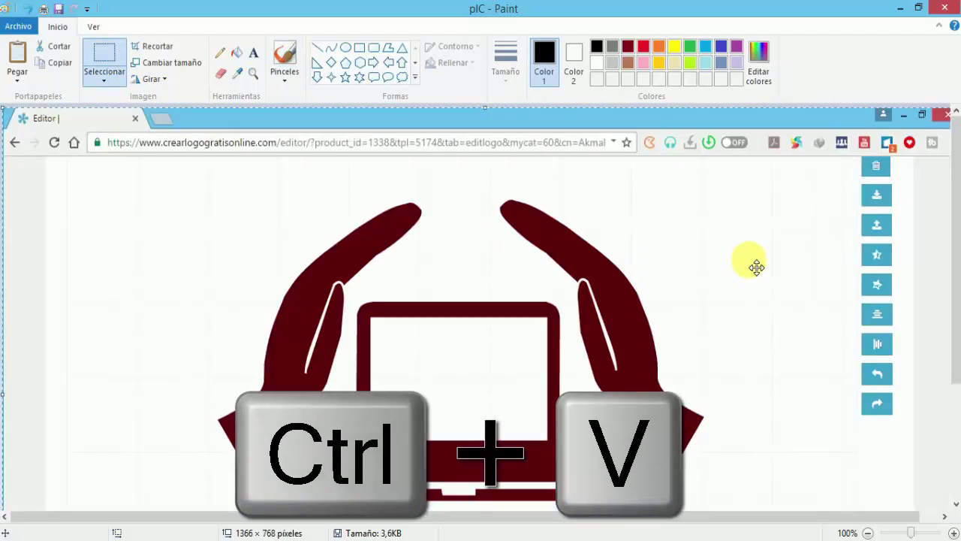
drag(365, 262, 354, 193)
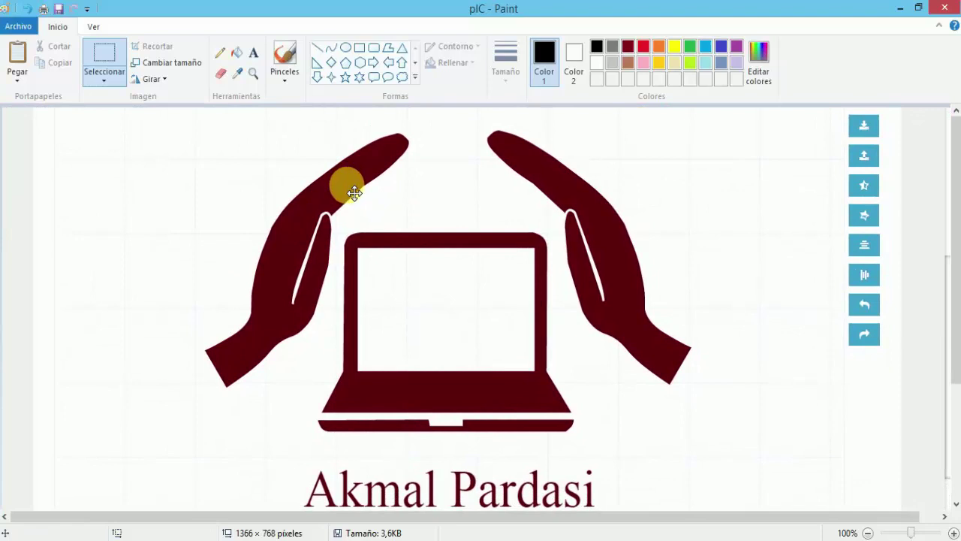
click(160, 44)
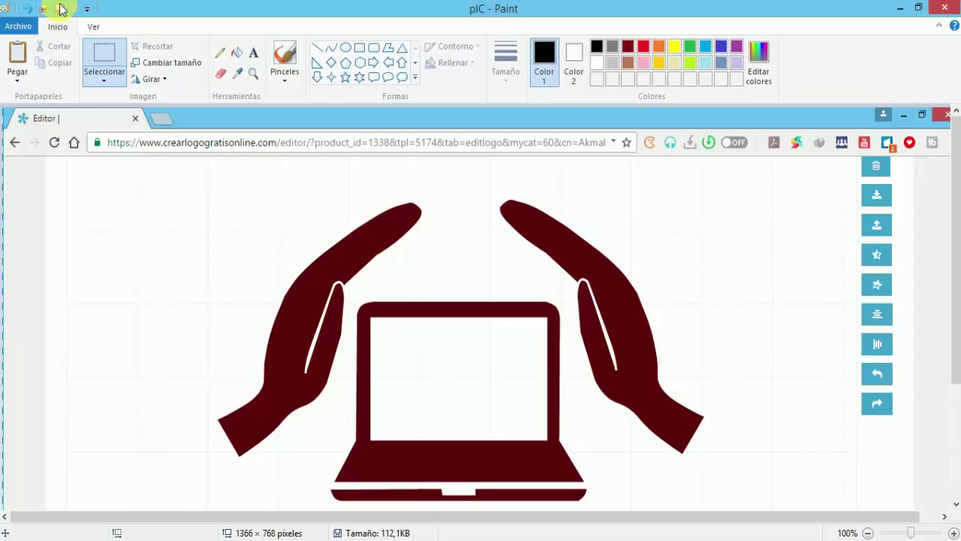
Minimize Paint and the Explorer folder window.
click(900, 8)
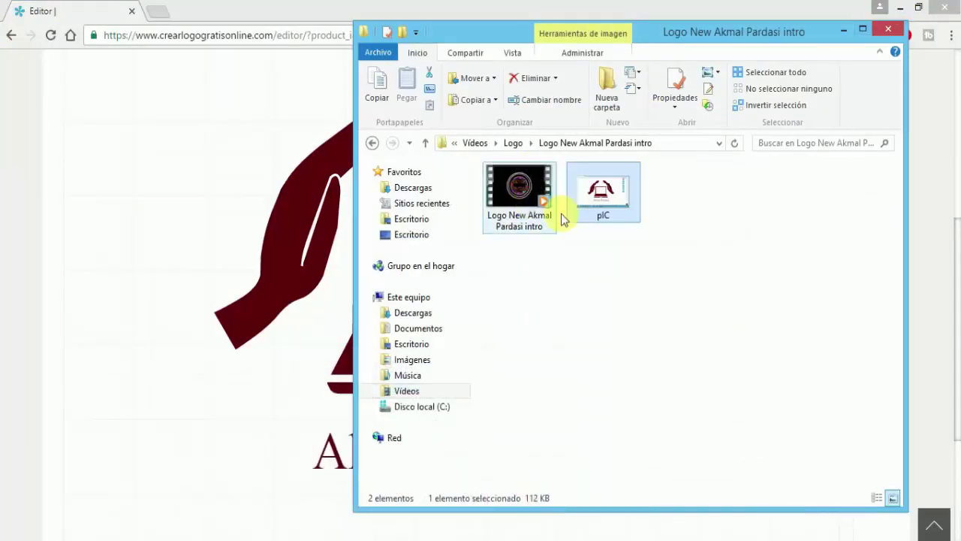
click(843, 30)
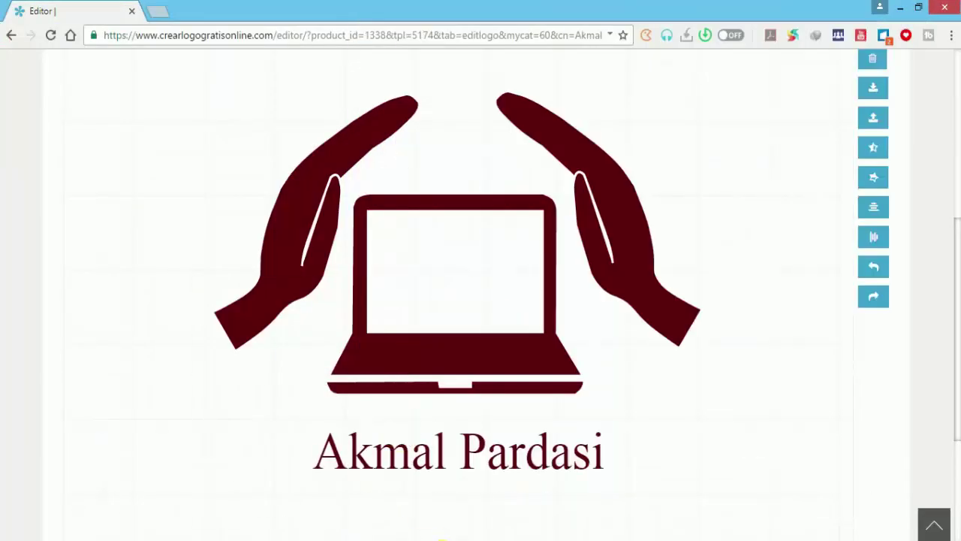
Open pIC.png in Photoshop and view it at 100%.
click(319, 535)
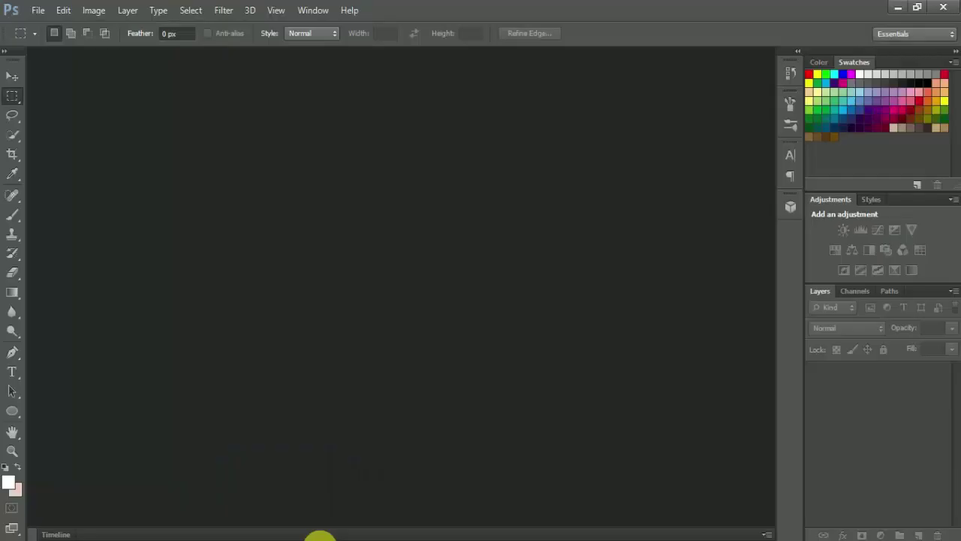
click(38, 15)
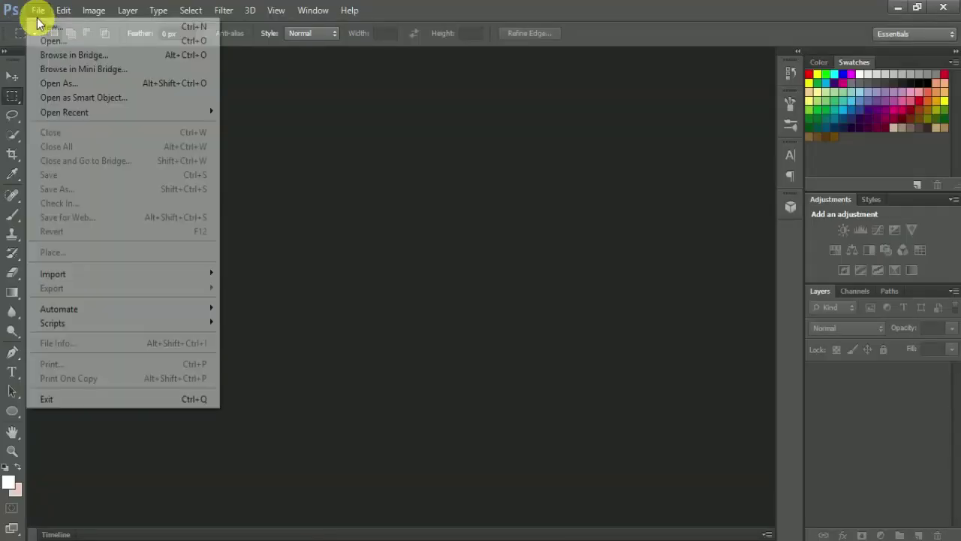
click(53, 41)
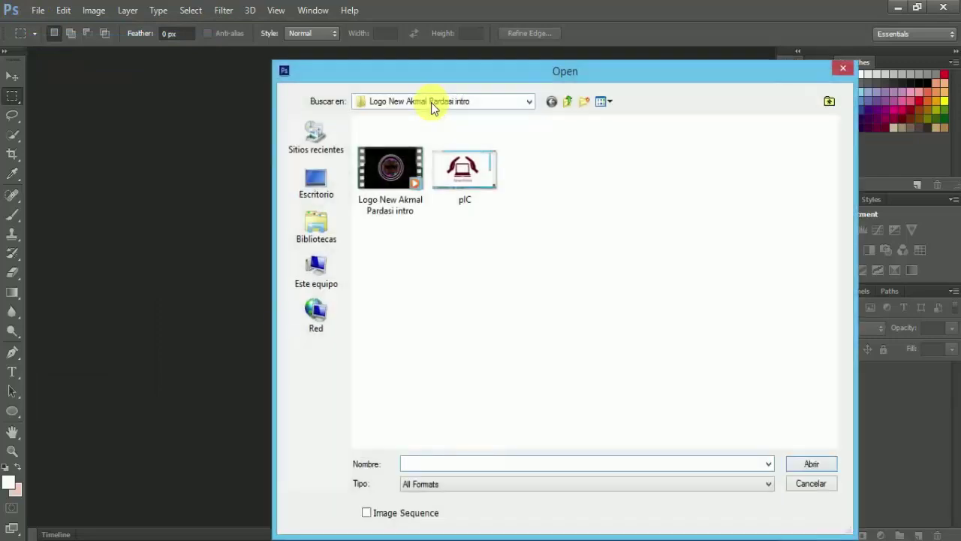
double_click(442, 163)
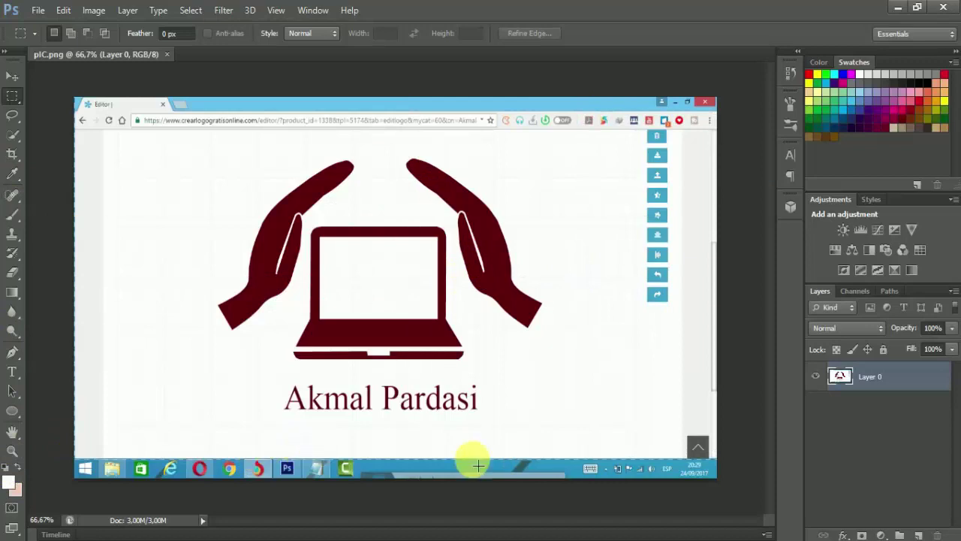
key(ctrl+1)
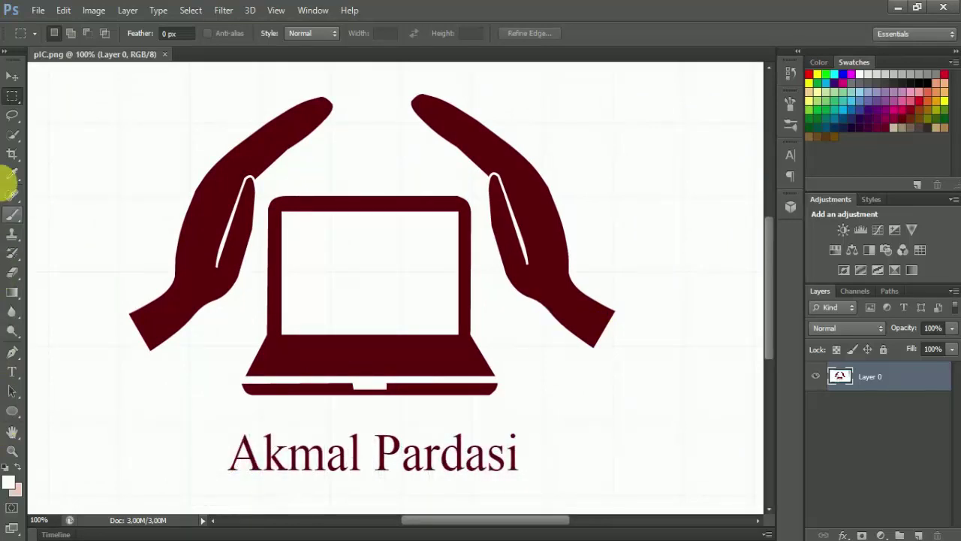
Quick-select both maroon hands and the laptop body.
click(12, 136)
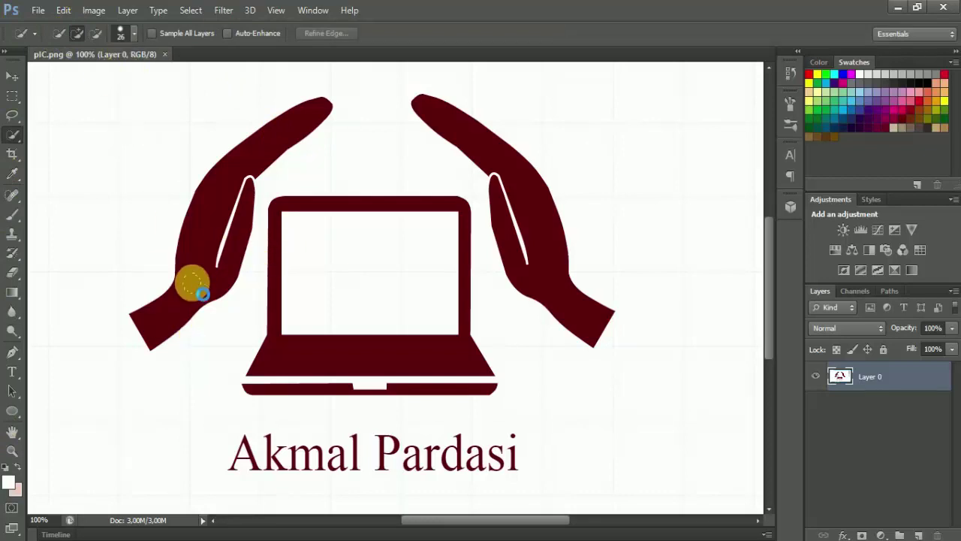
mouse_move(203, 294)
mouse_down()
mouse_move(197, 243)
mouse_move(264, 146)
mouse_up()
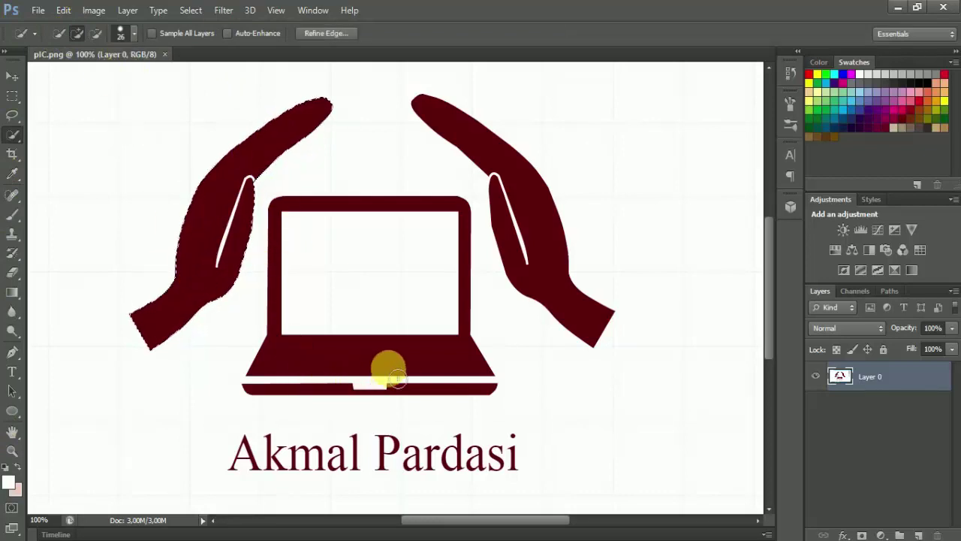
drag(496, 262, 530, 213)
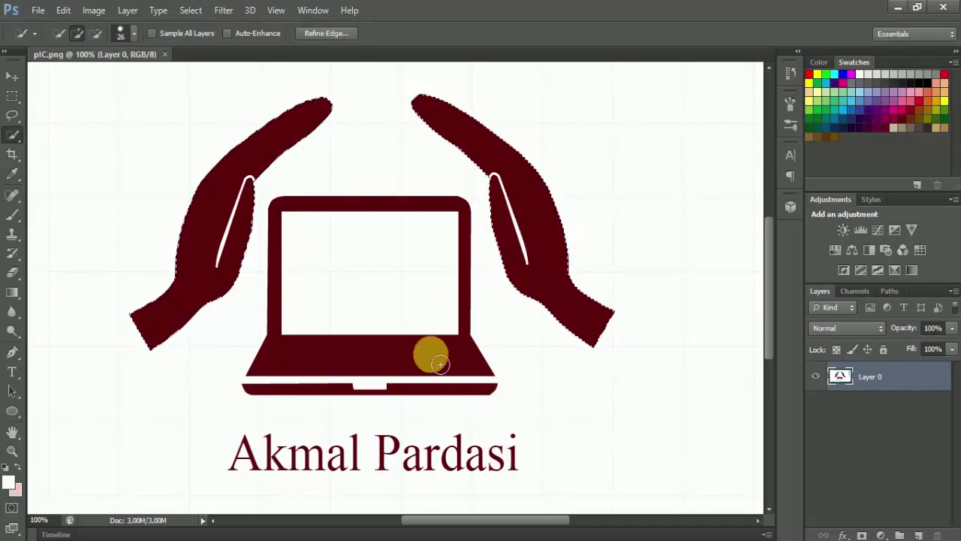
drag(430, 354, 324, 395)
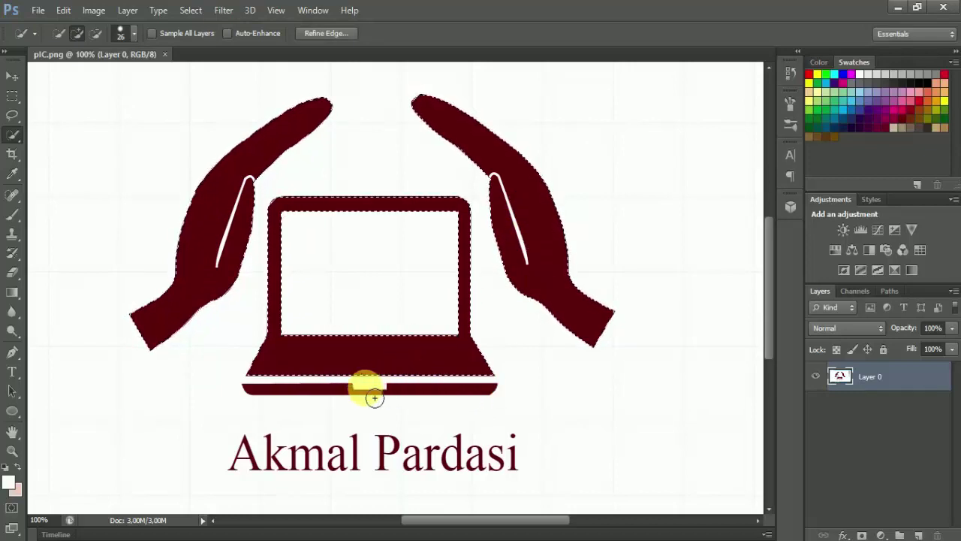
Shrink the selection brush to 8 px and add the laptop's base bar.
click(134, 40)
drag(72, 76, 65, 75)
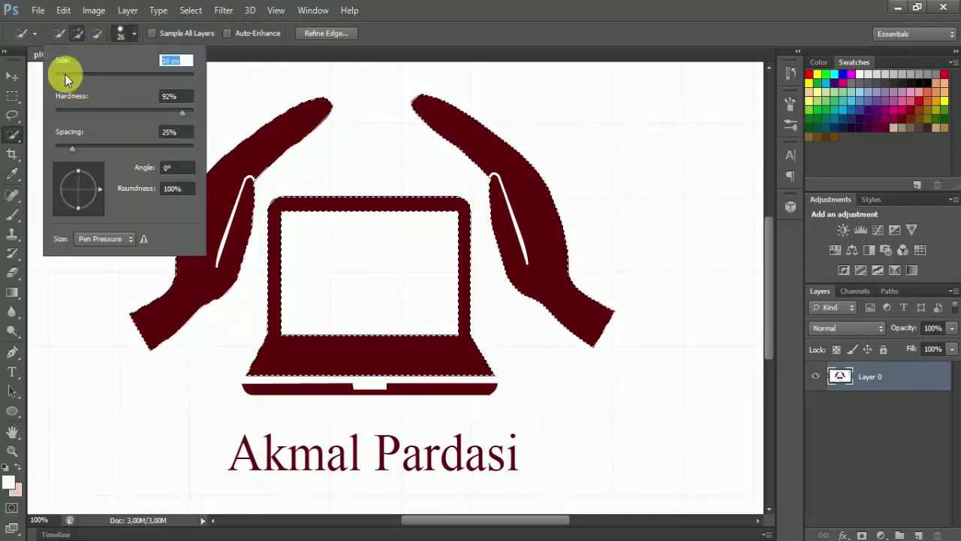
key(Return)
mouse_move(311, 380)
mouse_down()
mouse_move(316, 398)
mouse_move(404, 394)
mouse_move(447, 375)
mouse_move(264, 387)
mouse_up()
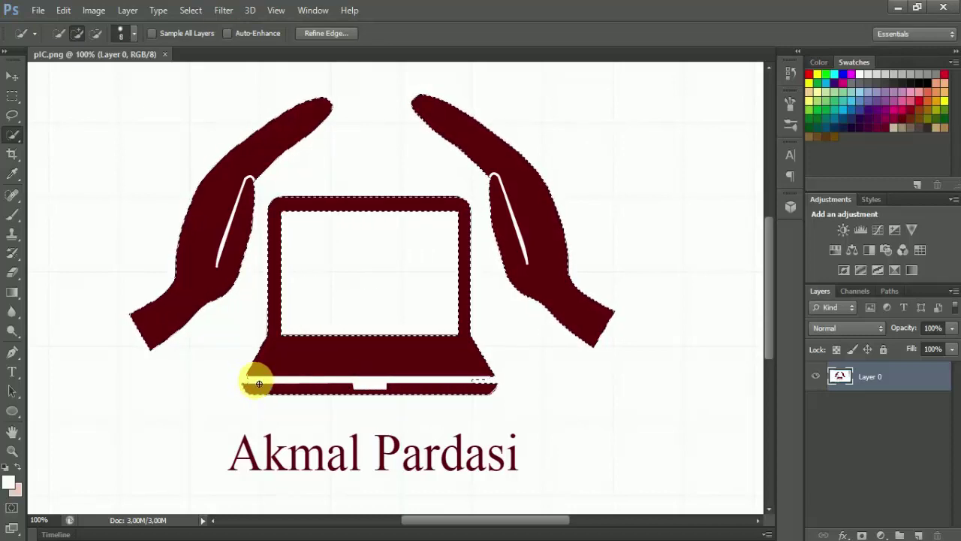
drag(258, 384, 248, 381)
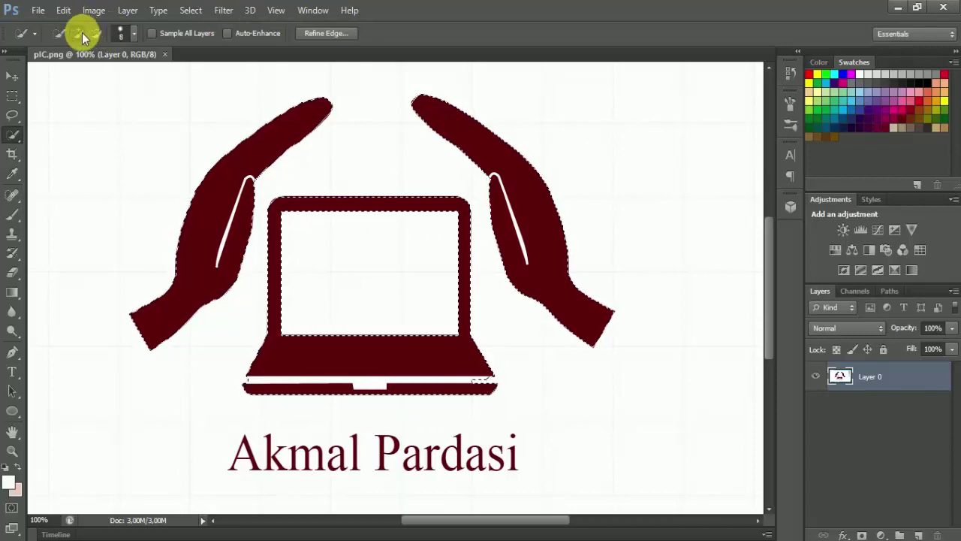
Resize the brush (14–19 px) and add the remaining laptop bottom strip.
click(133, 34)
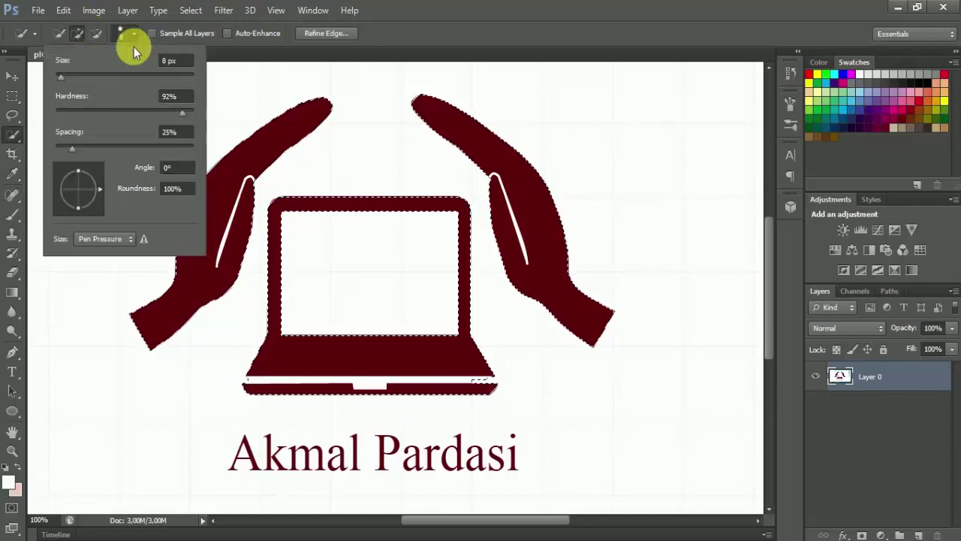
click(80, 77)
click(436, 34)
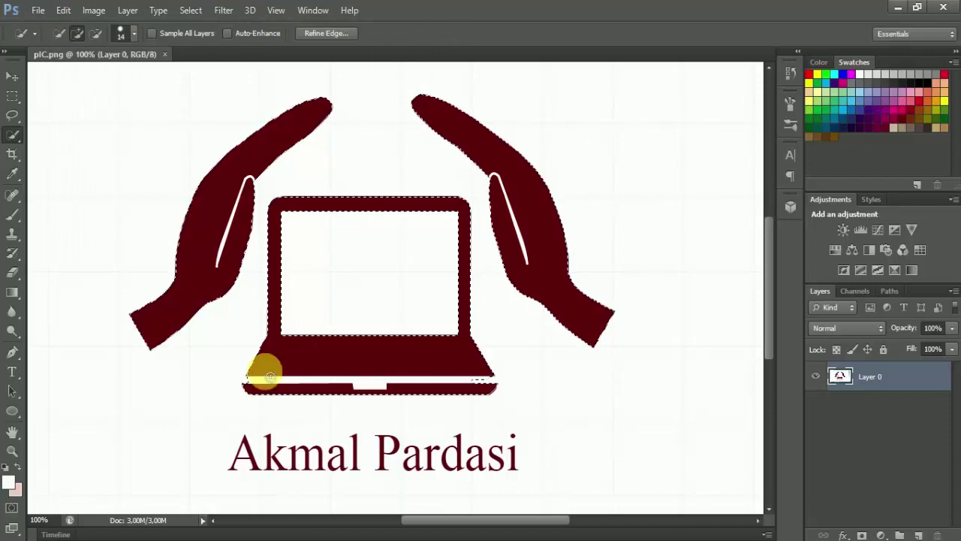
click(134, 34)
click(80, 75)
click(374, 21)
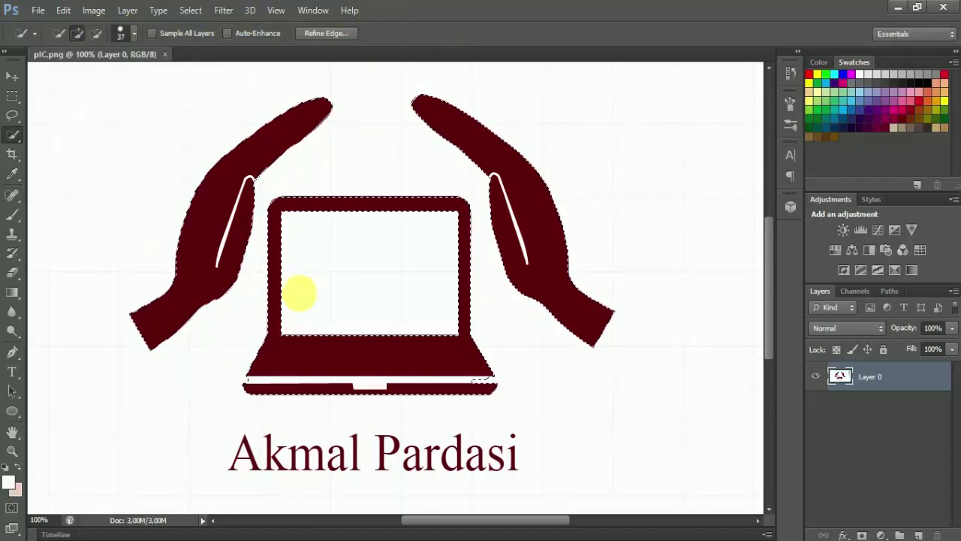
drag(271, 396, 488, 389)
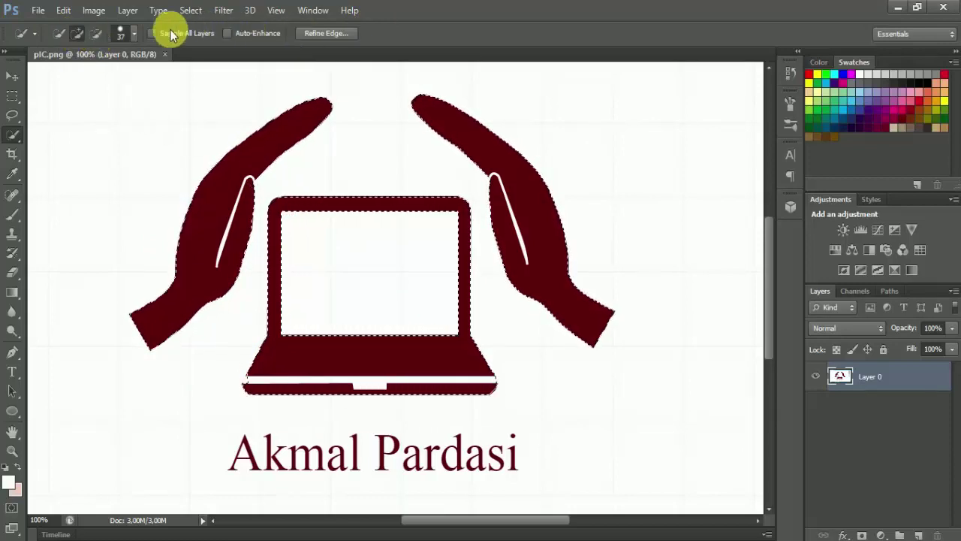
click(132, 33)
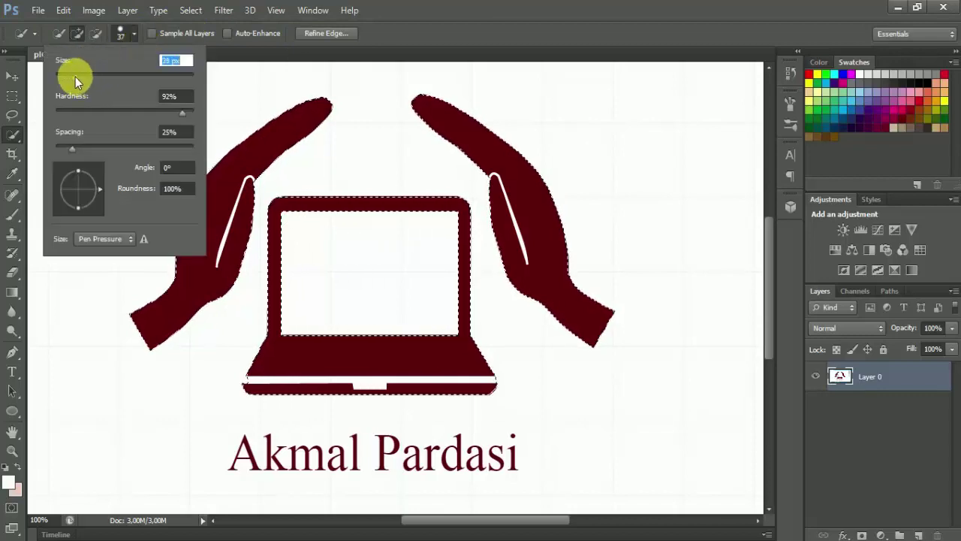
drag(75, 76, 66, 76)
click(403, 13)
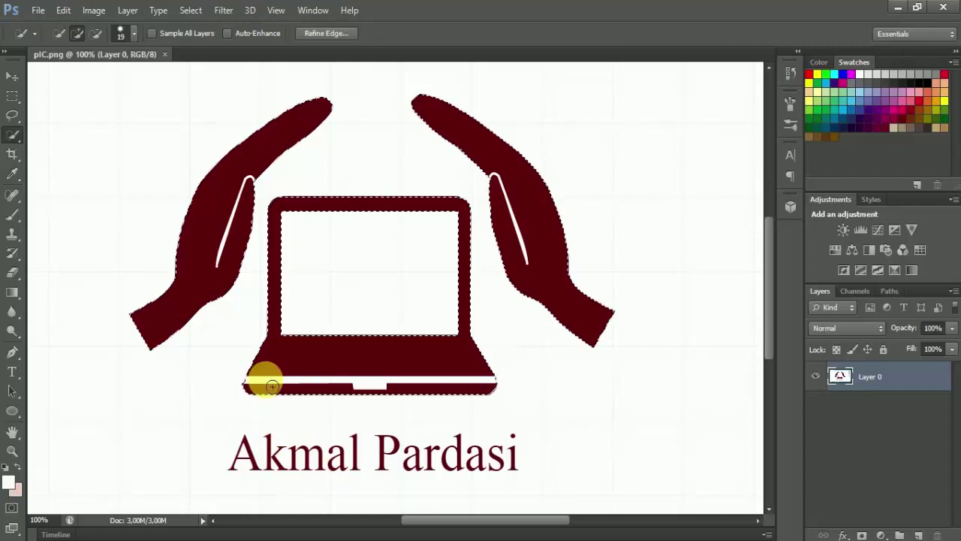
drag(272, 386, 493, 389)
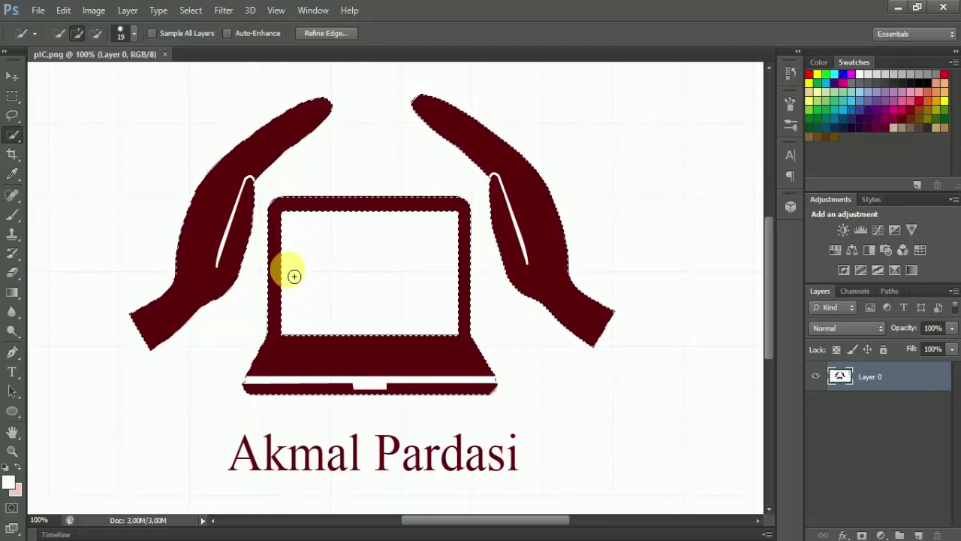
mouse_move(307, 343)
mouse_down()
mouse_move(298, 380)
mouse_move(266, 387)
mouse_up()
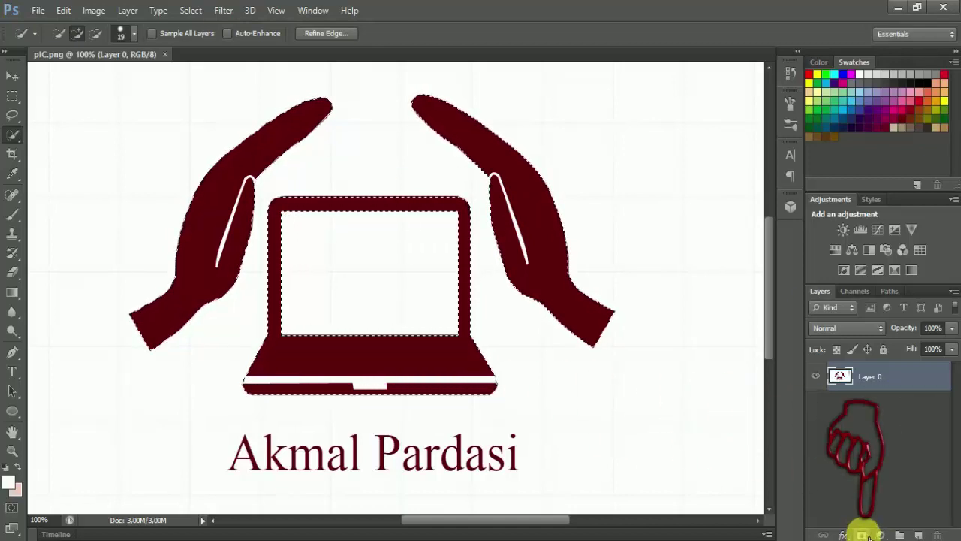
Add a layer mask from the selection and fit the canvas on screen.
click(861, 534)
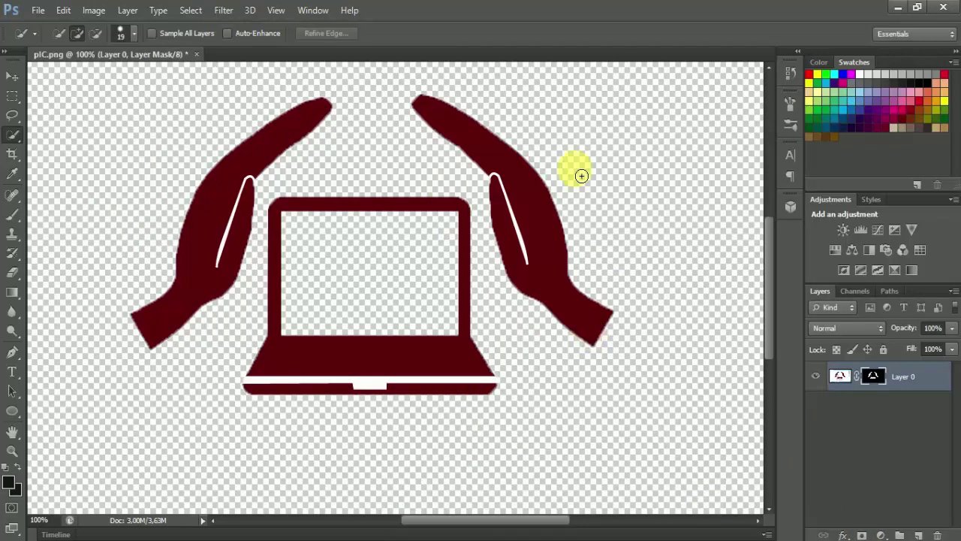
scroll(571, 397, up, 1)
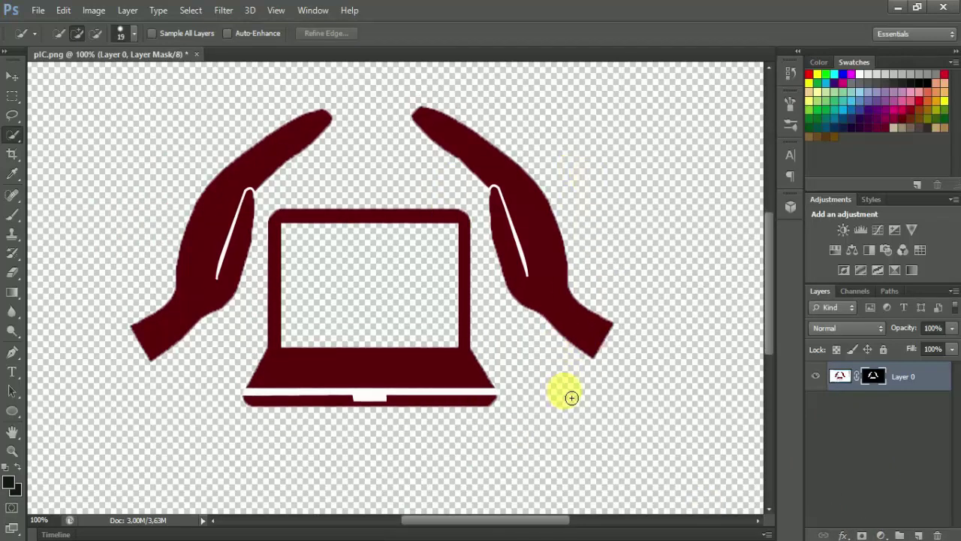
key(ctrl+0)
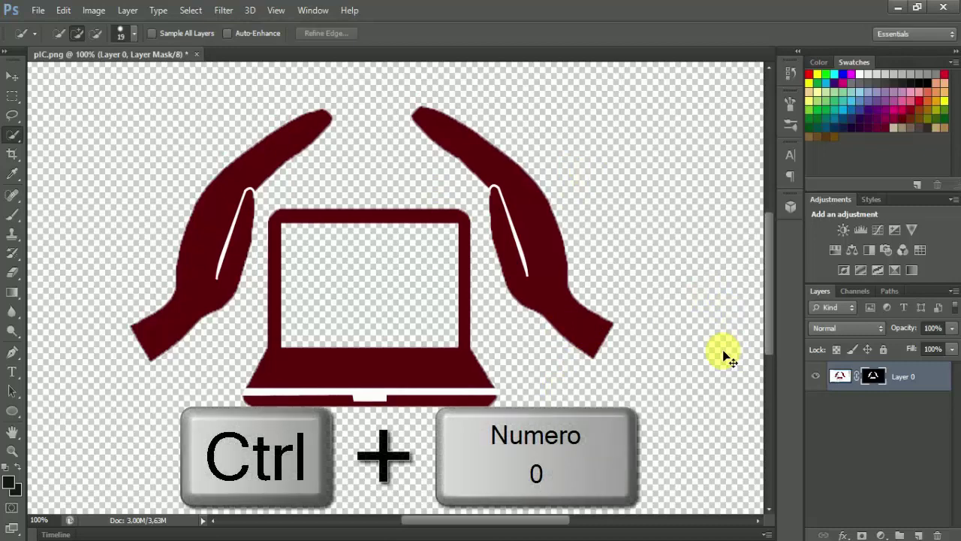
key(ctrl+0)
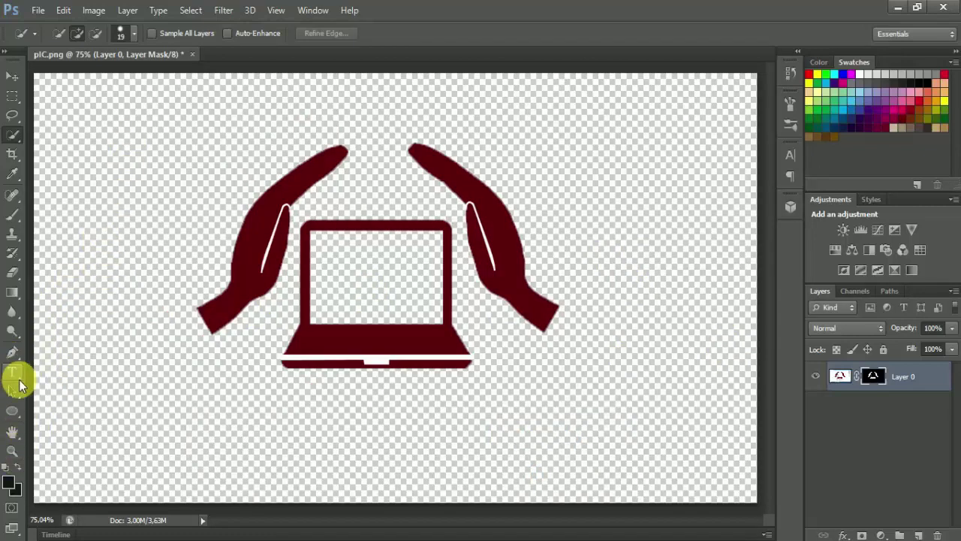
Type the company name as a new text line and centre it below the laptop.
click(15, 373)
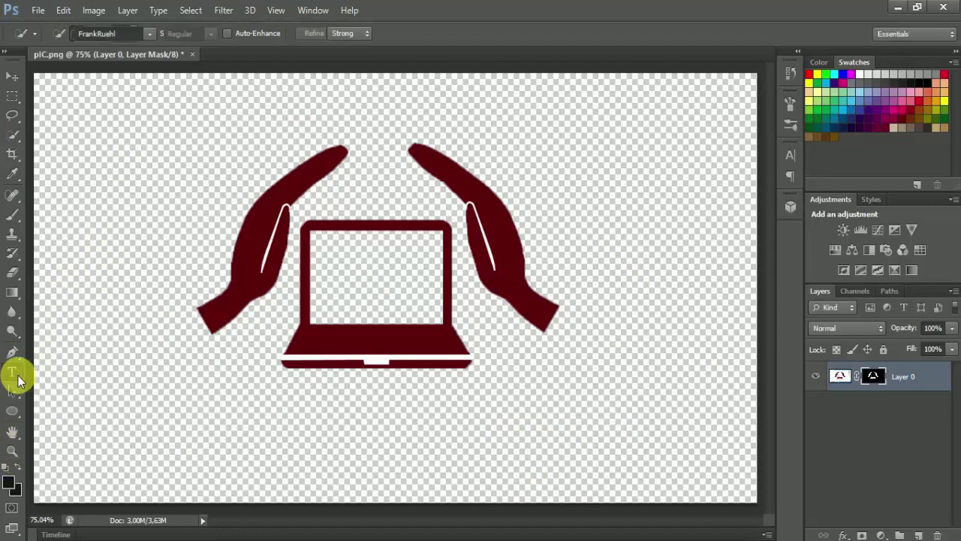
click(262, 419)
text(A)
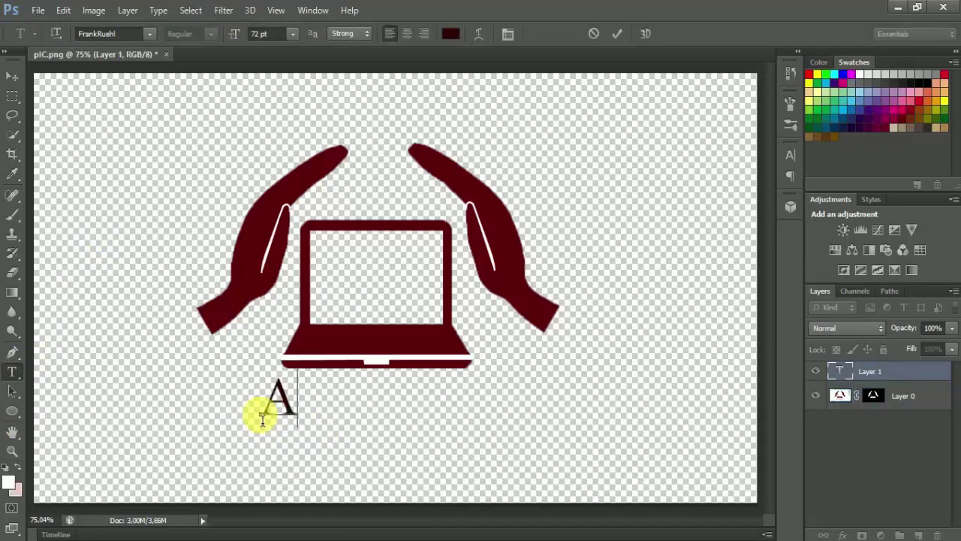
text(kmal )
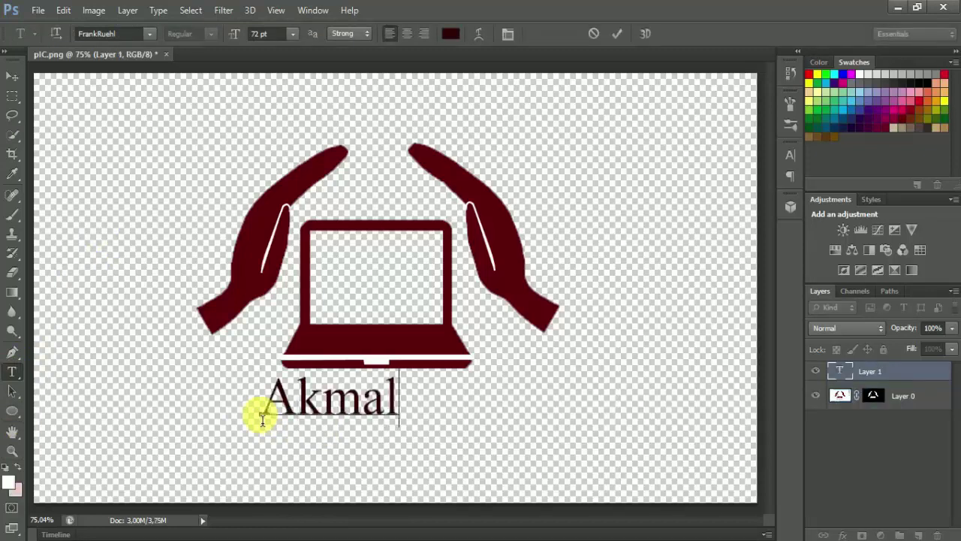
text(Pa)
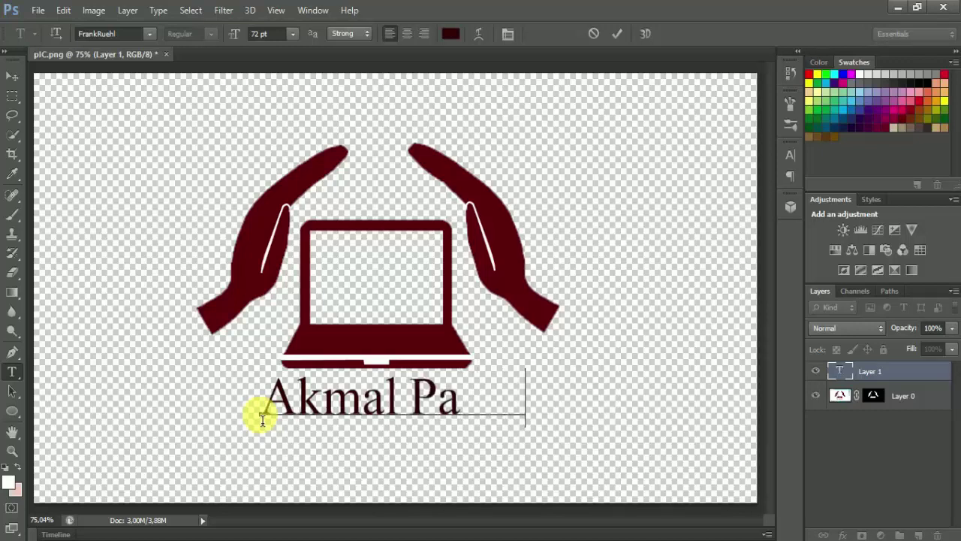
text(rdasi)
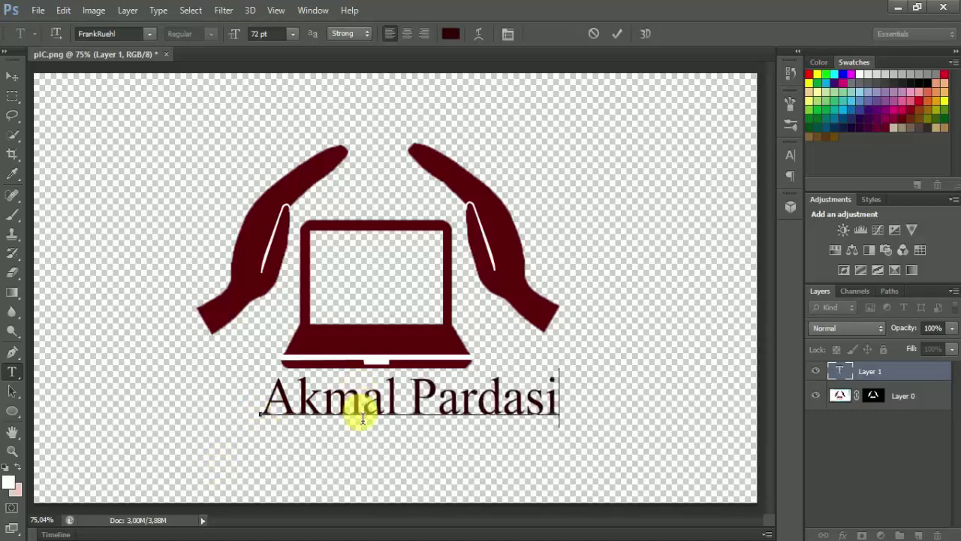
drag(361, 418, 322, 418)
click(409, 405)
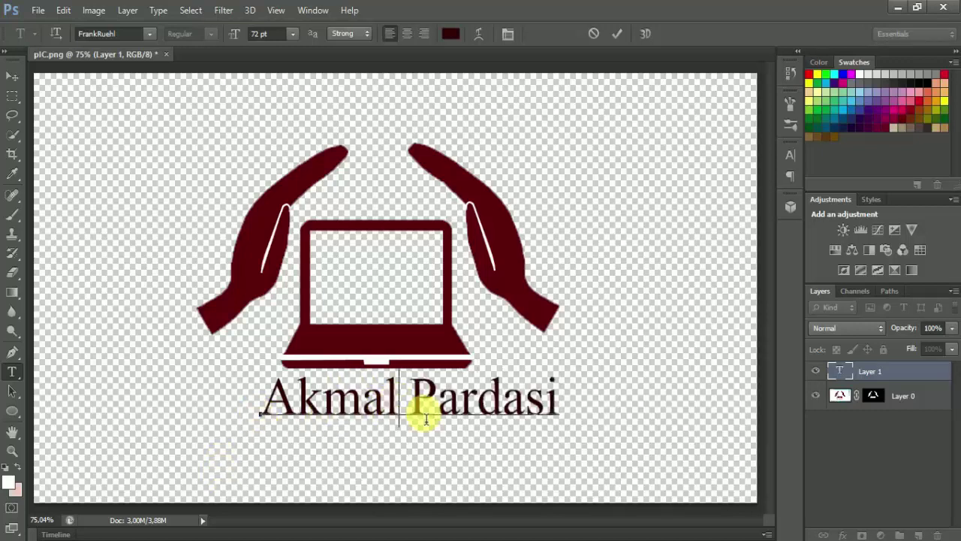
drag(566, 434, 525, 447)
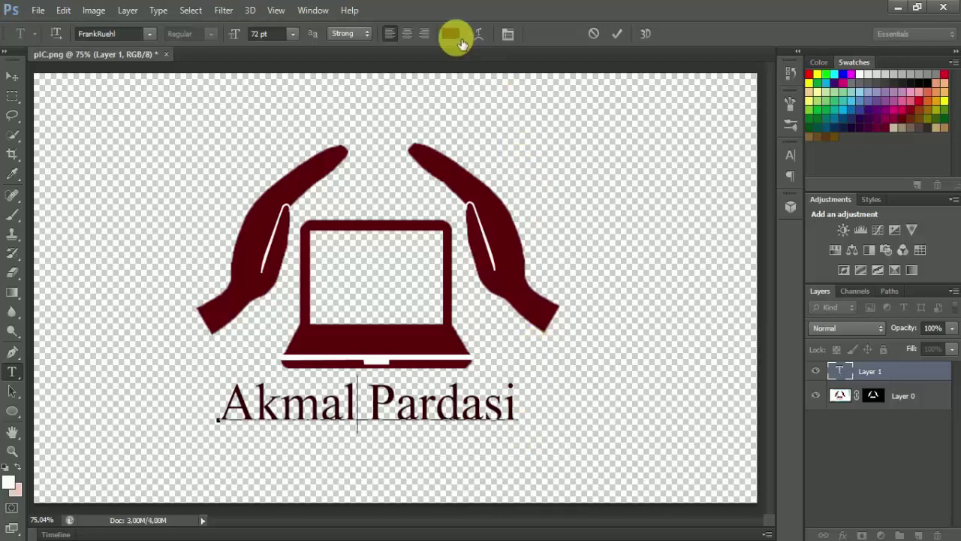
Colour all of the name text bright red (ff0000) instead of maroon.
click(459, 39)
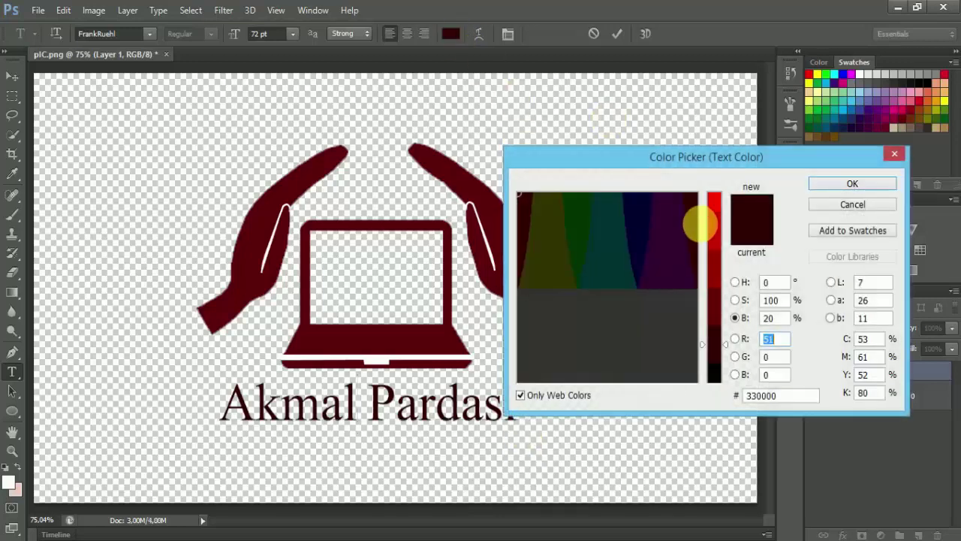
drag(714, 205, 714, 188)
drag(582, 231, 524, 177)
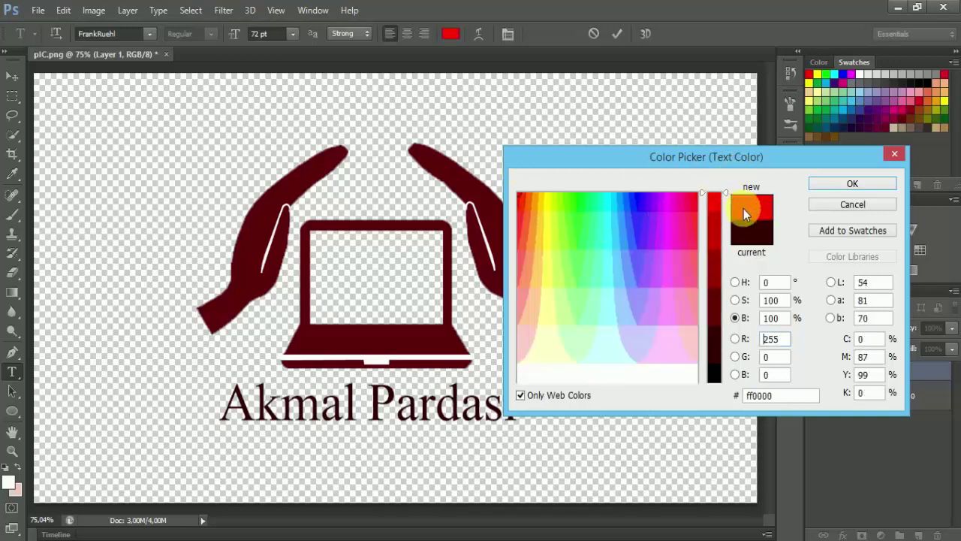
click(854, 184)
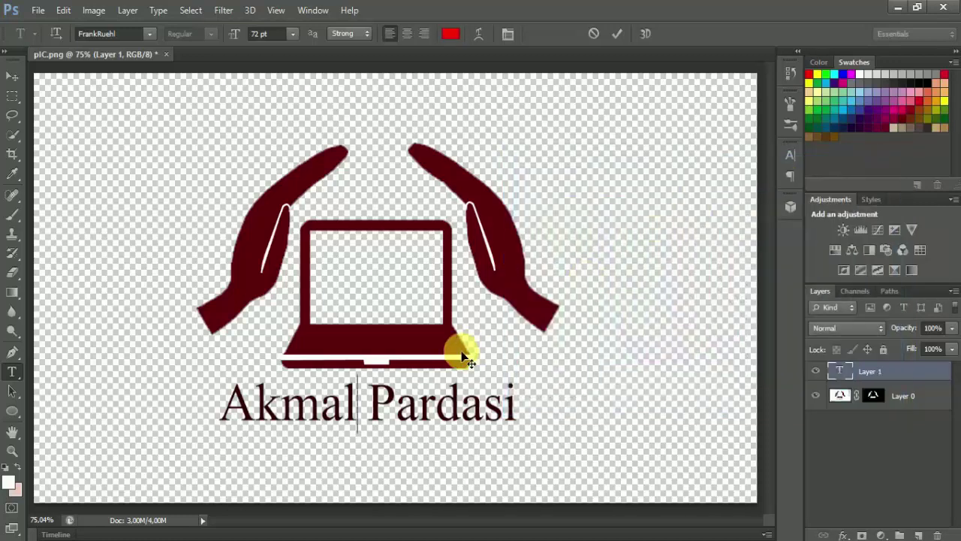
key(ctrl+a)
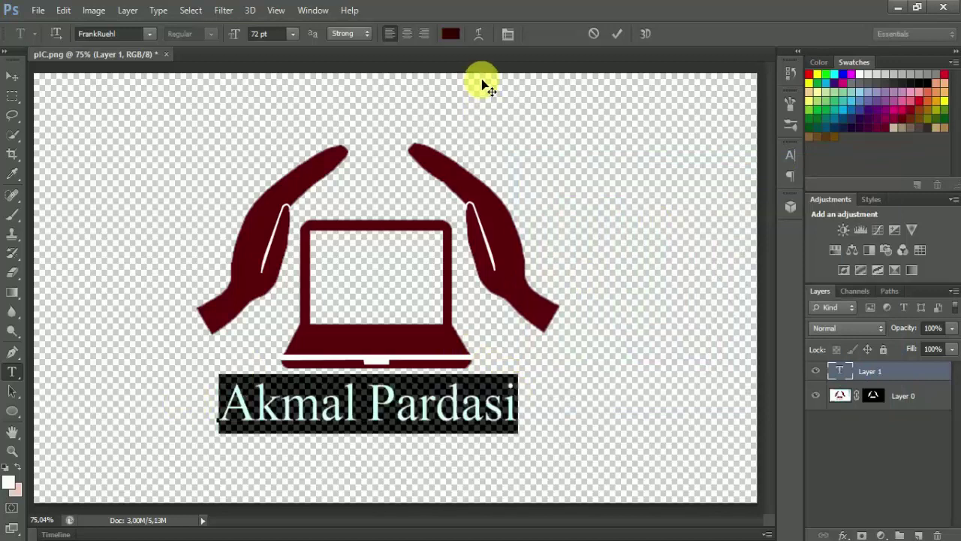
click(451, 34)
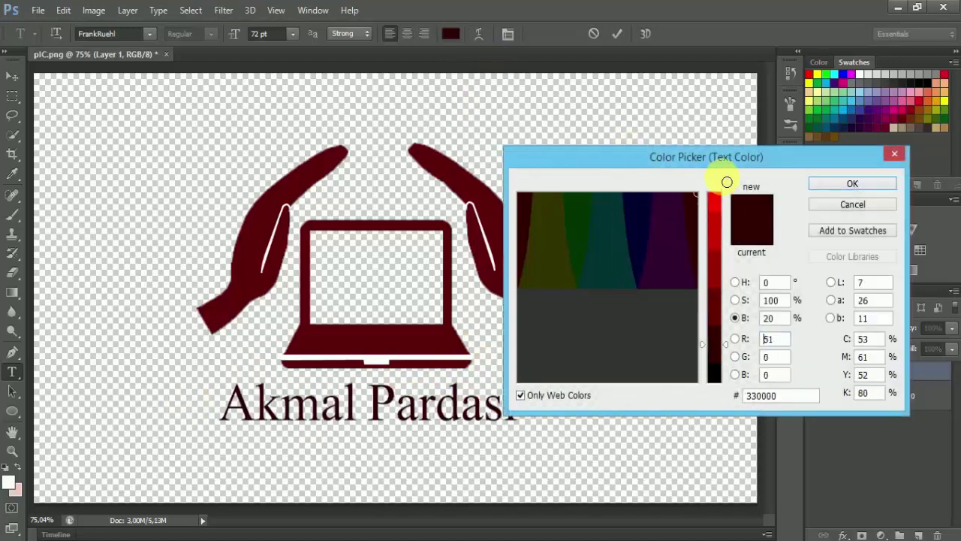
click(718, 210)
click(849, 184)
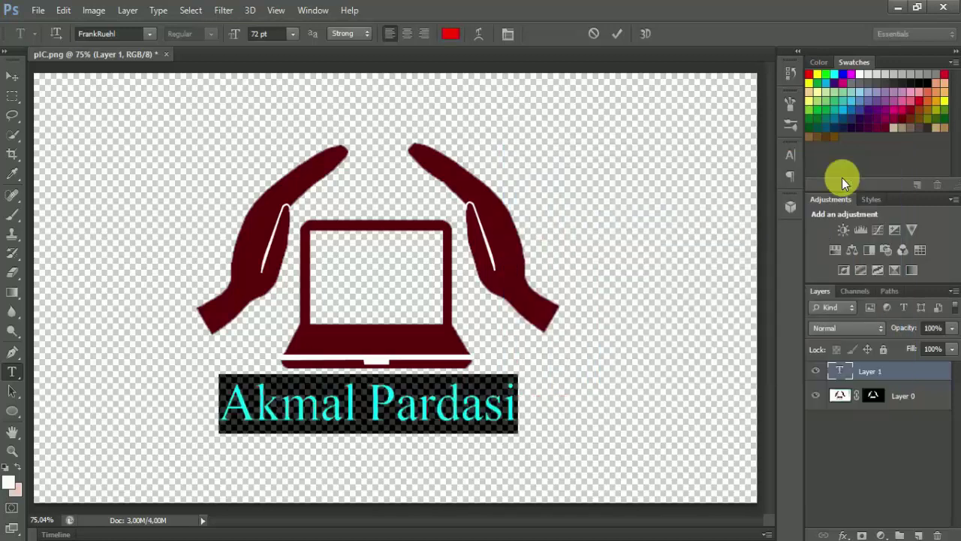
mouse_move(509, 372)
mouse_down()
mouse_move(338, 412)
mouse_move(193, 403)
mouse_up()
Warp the red name text with the Arc Lower style, moving it up toward the laptop.
click(478, 35)
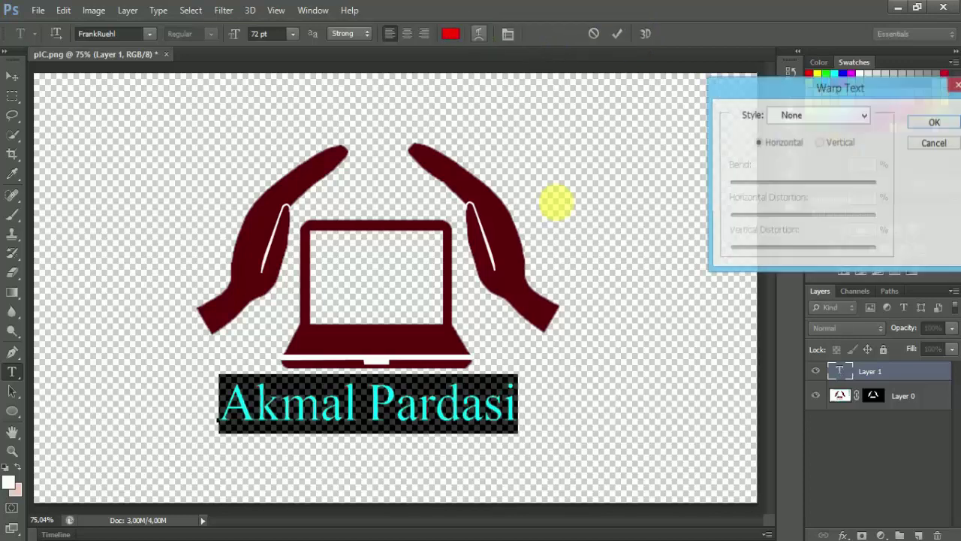
click(851, 117)
click(801, 186)
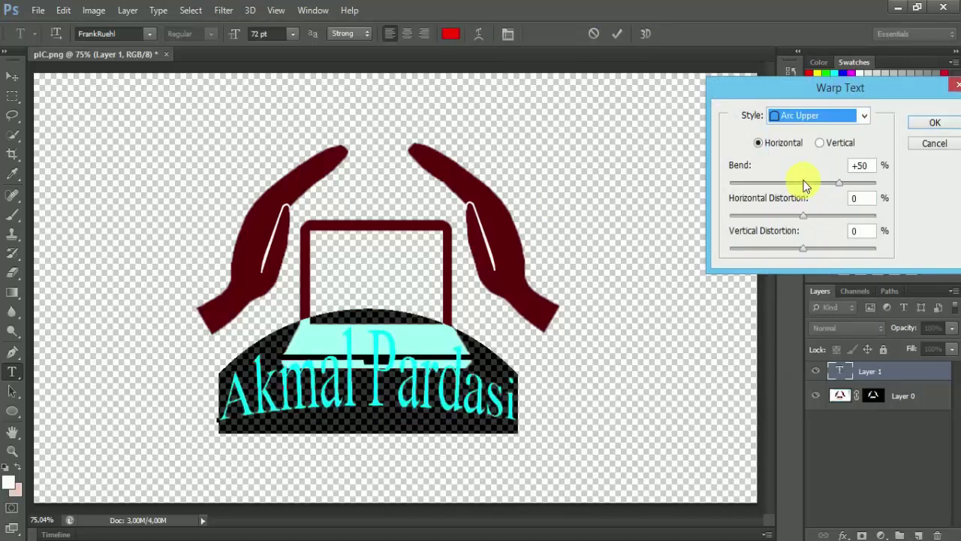
click(821, 115)
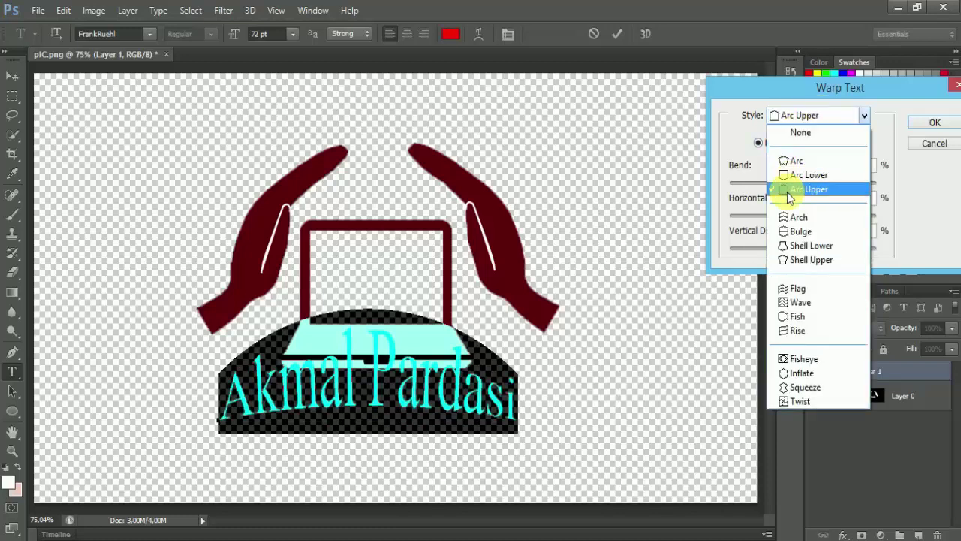
click(798, 175)
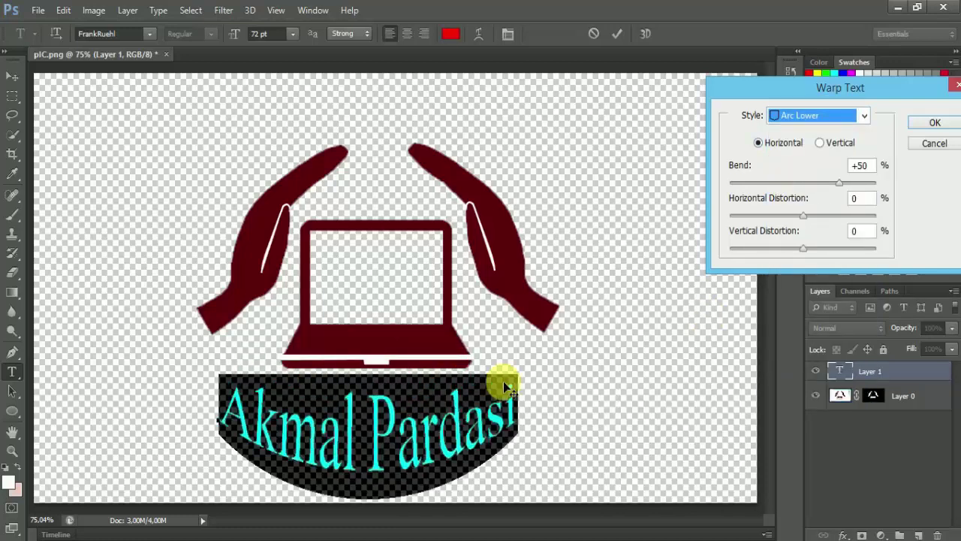
drag(455, 396, 461, 381)
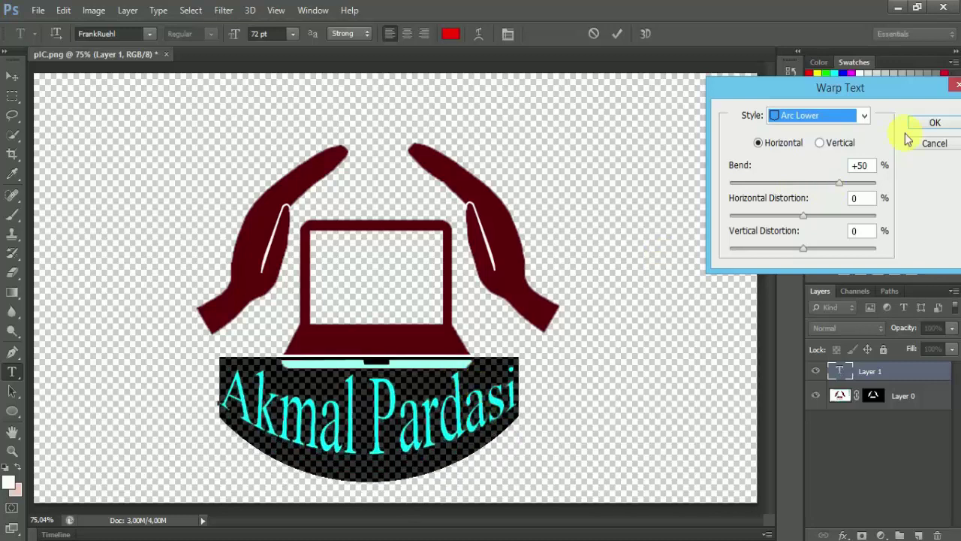
click(931, 123)
click(493, 382)
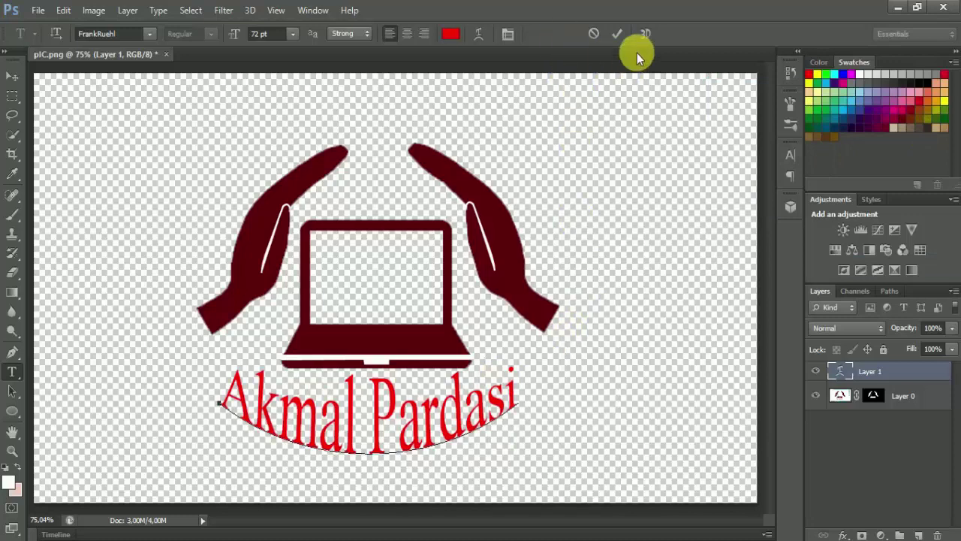
Change the text warp to Flag, horizontal, +50% bend, nudging the text slightly lower.
click(478, 34)
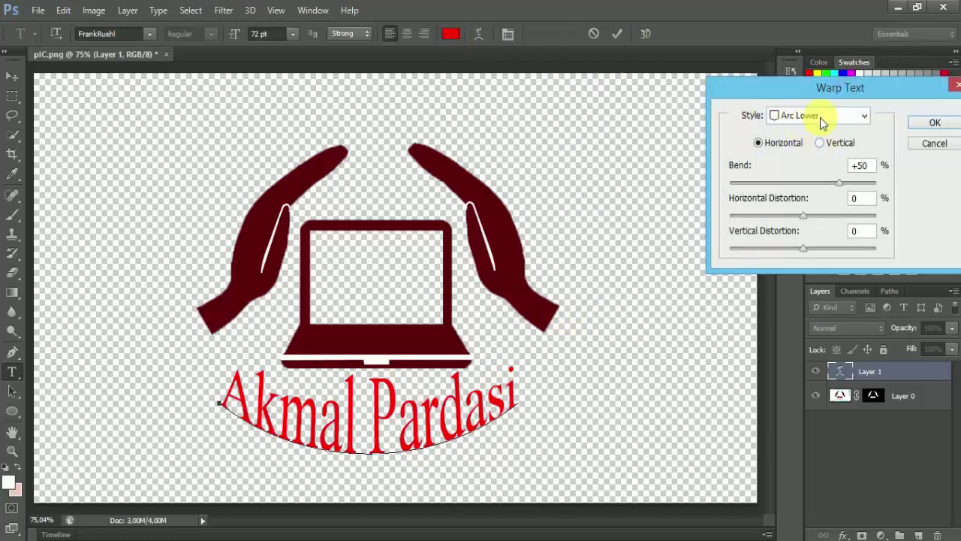
click(819, 117)
click(802, 260)
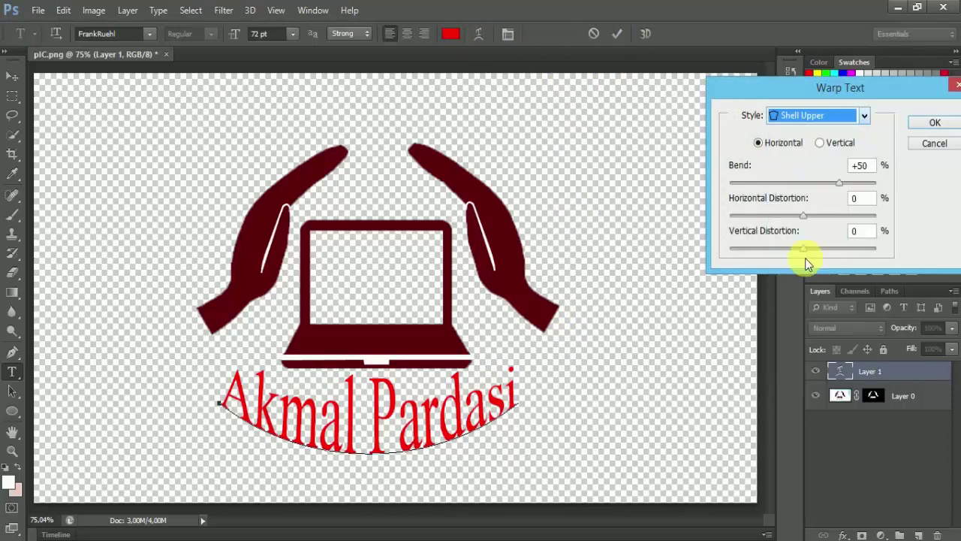
click(808, 117)
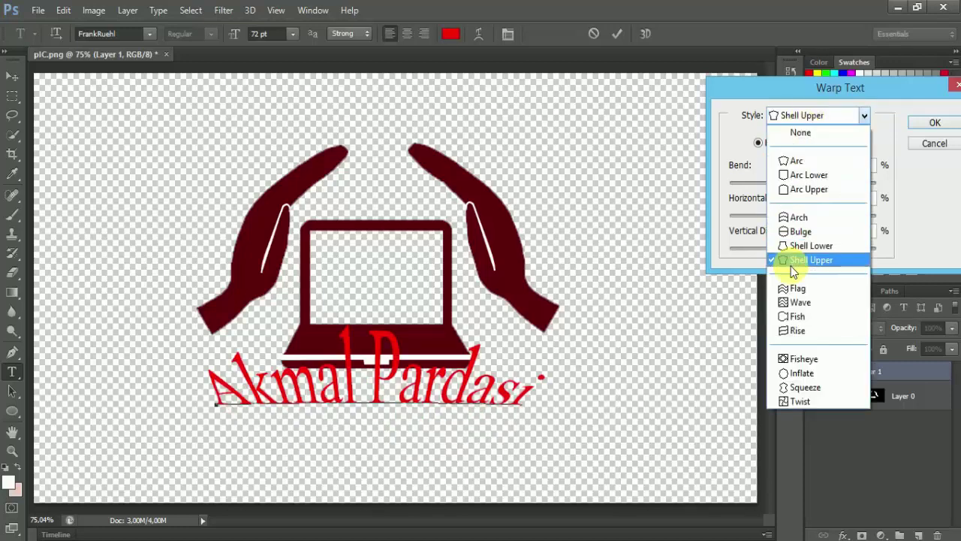
click(796, 288)
click(807, 118)
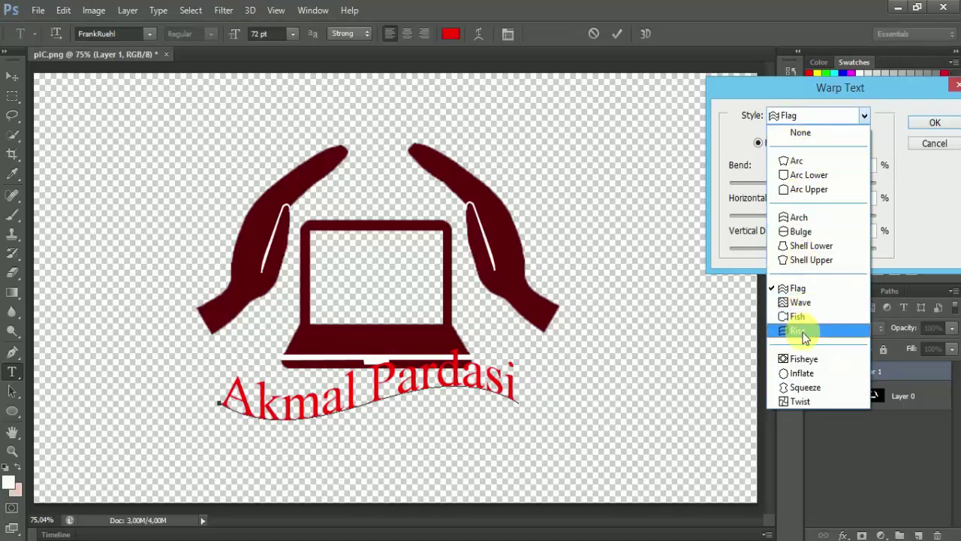
click(922, 126)
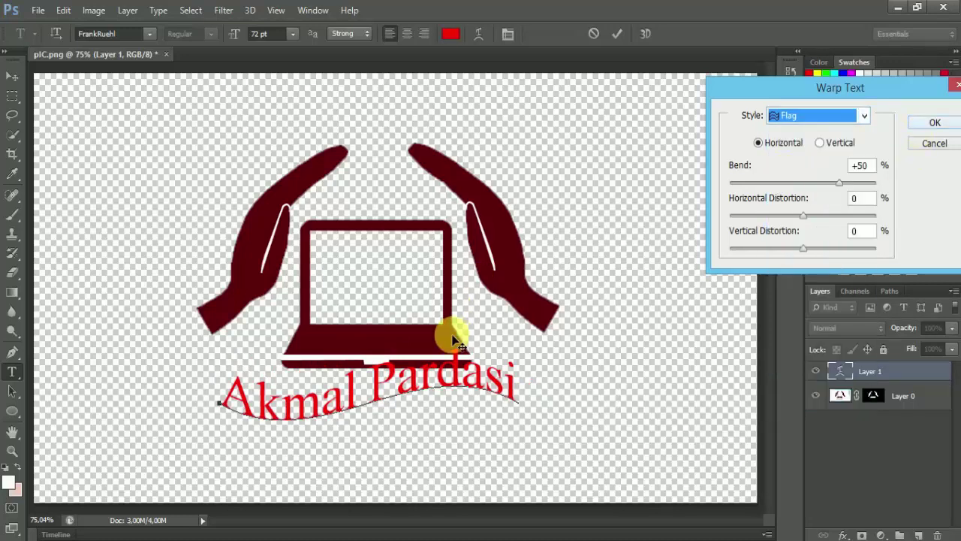
drag(443, 392, 448, 397)
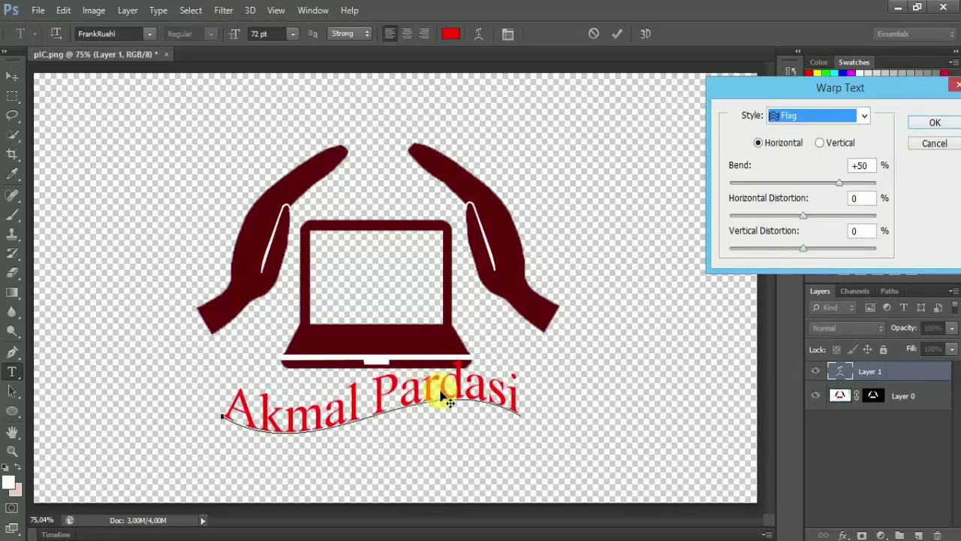
drag(448, 398, 444, 413)
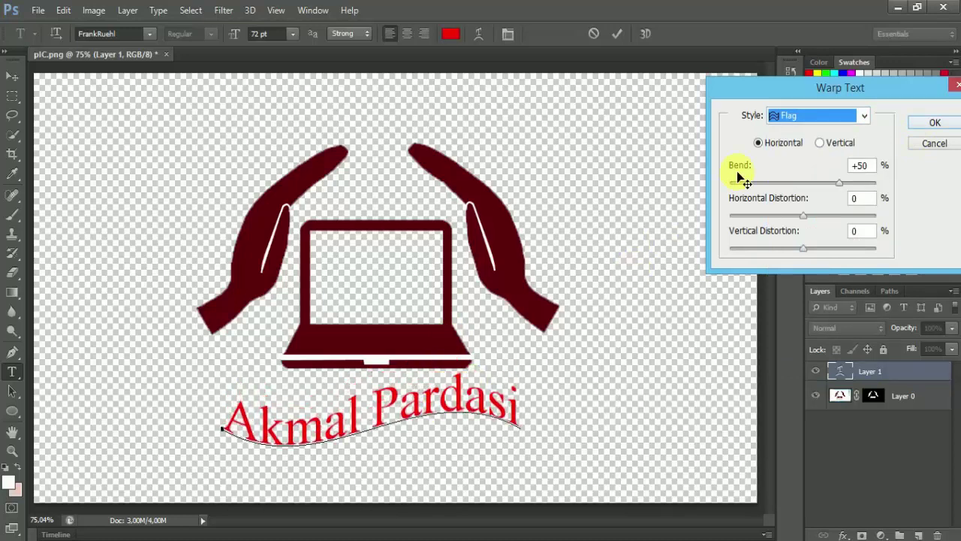
click(913, 126)
Scale the Layer 0 hands-and-laptop graphic to about 63% by 75% and centre it above the name.
click(872, 396)
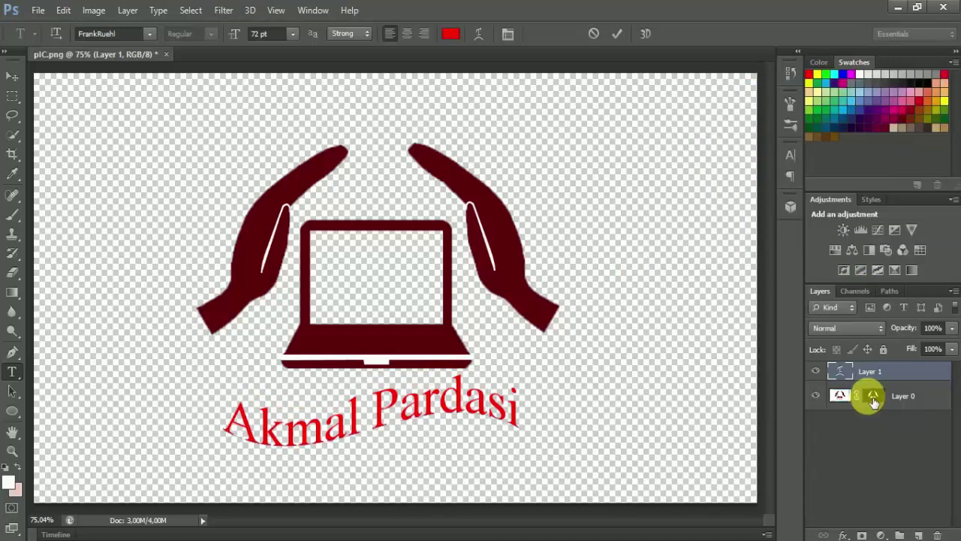
click(841, 398)
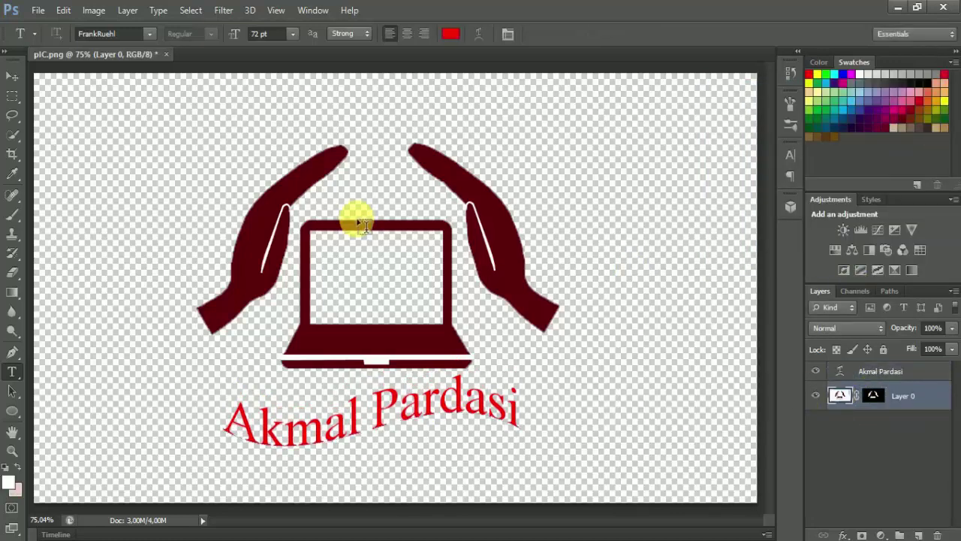
click(14, 78)
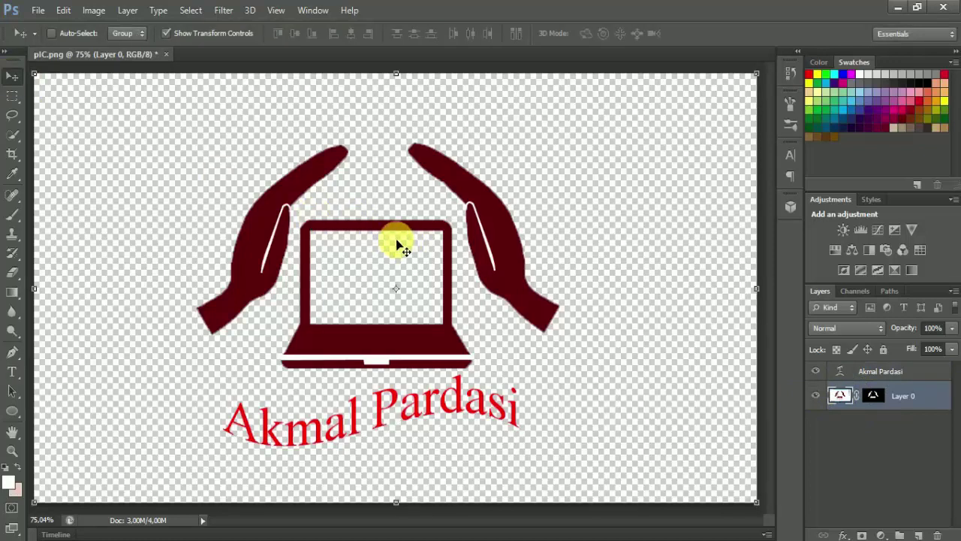
mouse_move(377, 262)
mouse_down()
mouse_move(393, 256)
mouse_move(368, 262)
mouse_up()
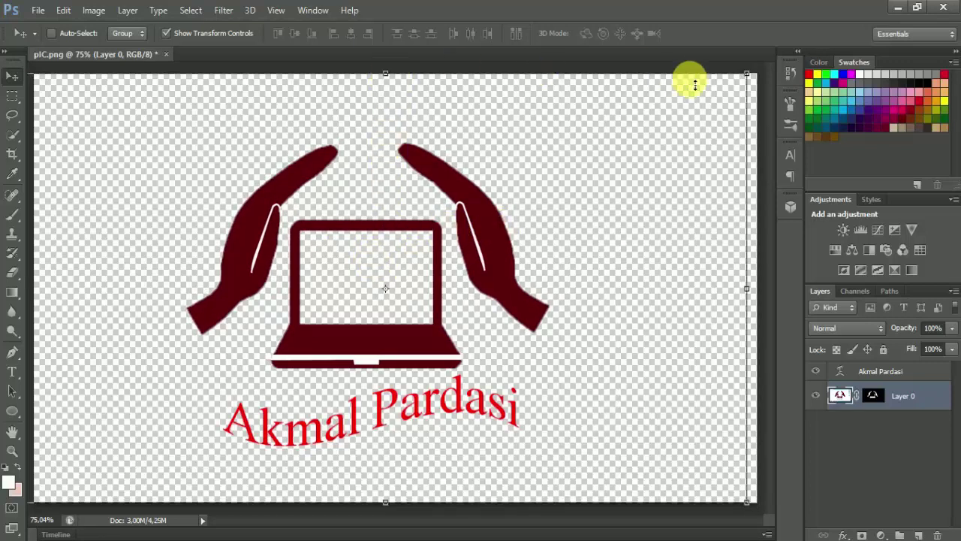
mouse_move(745, 75)
mouse_down()
mouse_move(622, 144)
mouse_move(470, 183)
mouse_up()
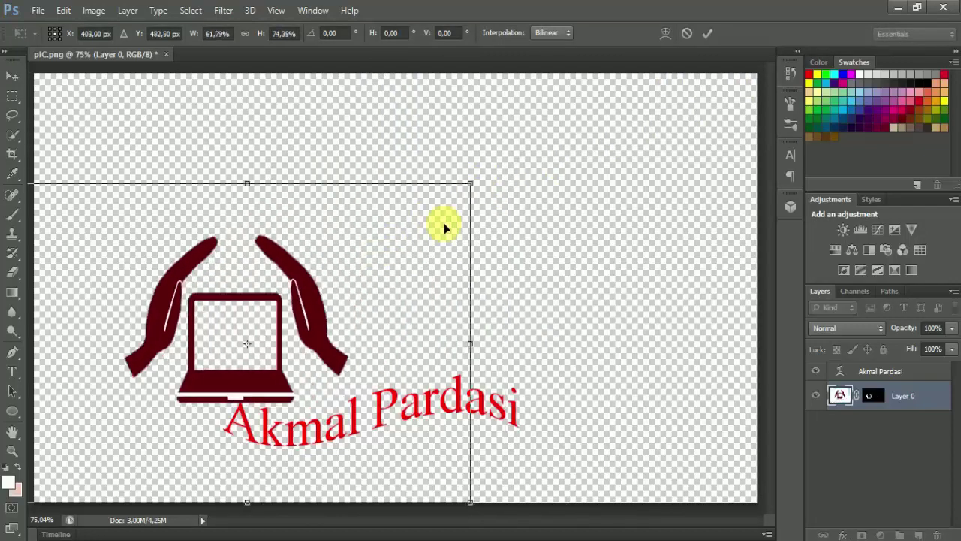
drag(444, 223, 521, 187)
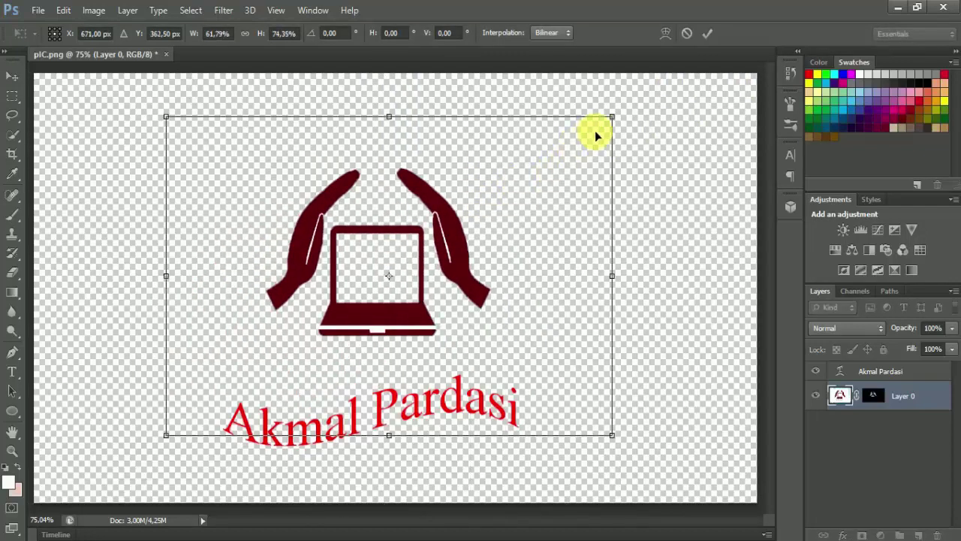
drag(615, 124, 618, 118)
drag(554, 210, 564, 207)
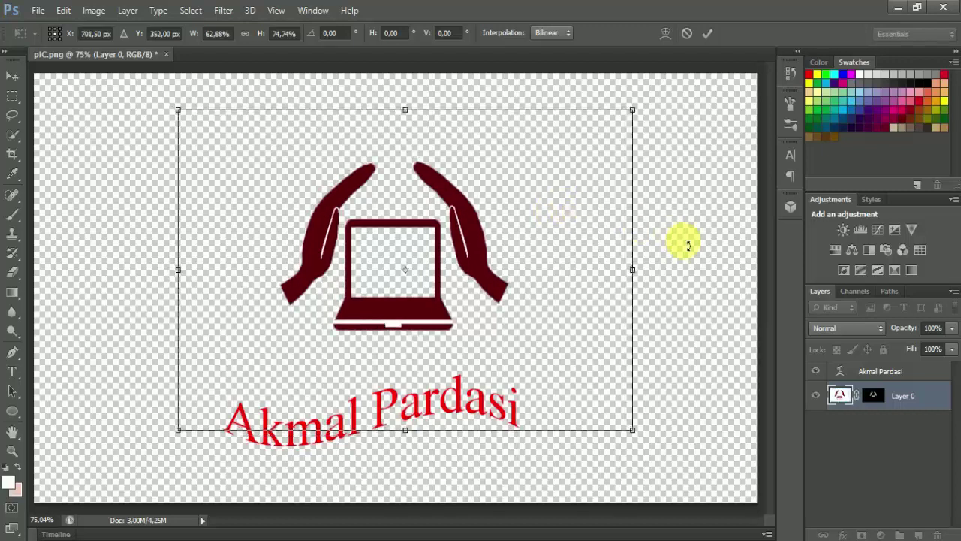
click(706, 33)
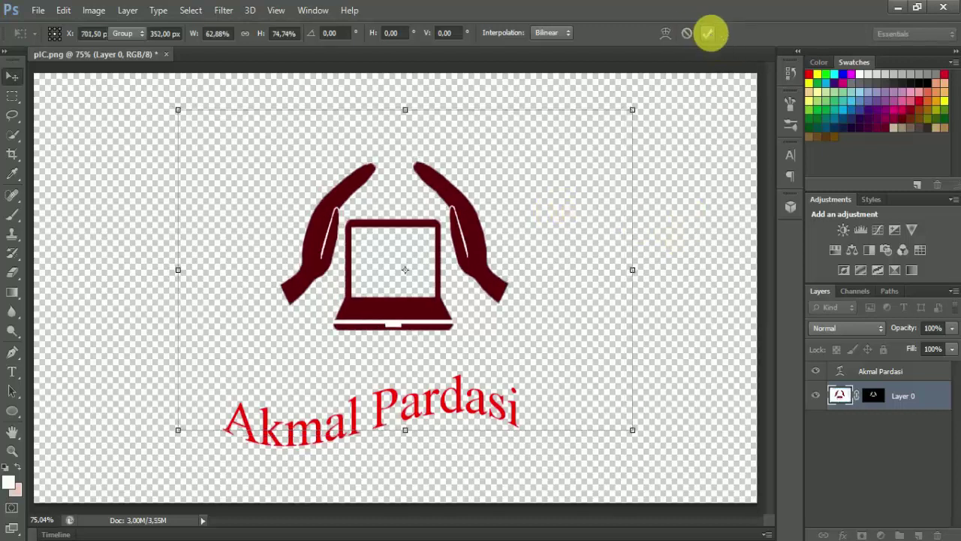
Scale the wavy name text to about 78% by 70% and tuck it under the laptop.
click(853, 371)
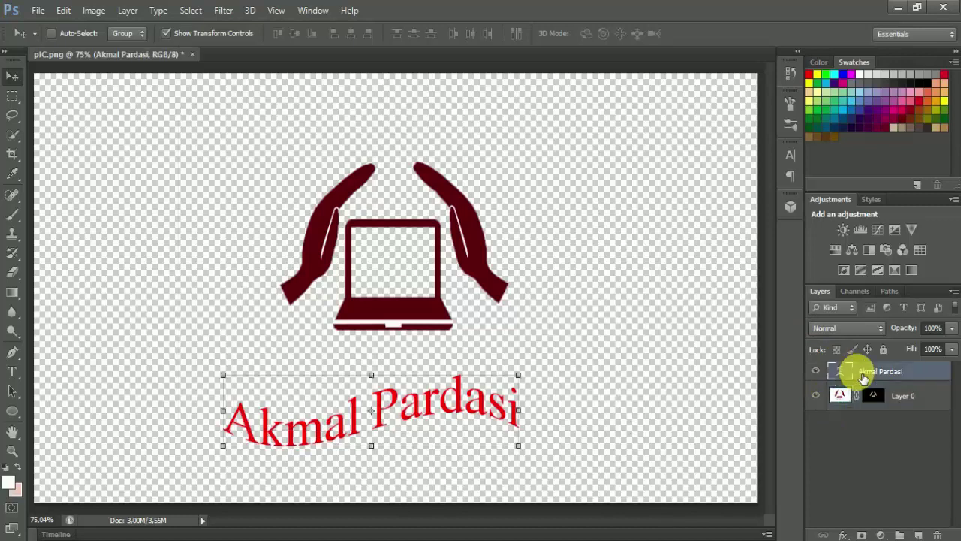
mouse_move(523, 451)
mouse_down()
mouse_move(418, 410)
mouse_move(449, 384)
mouse_move(478, 381)
mouse_move(475, 395)
mouse_up()
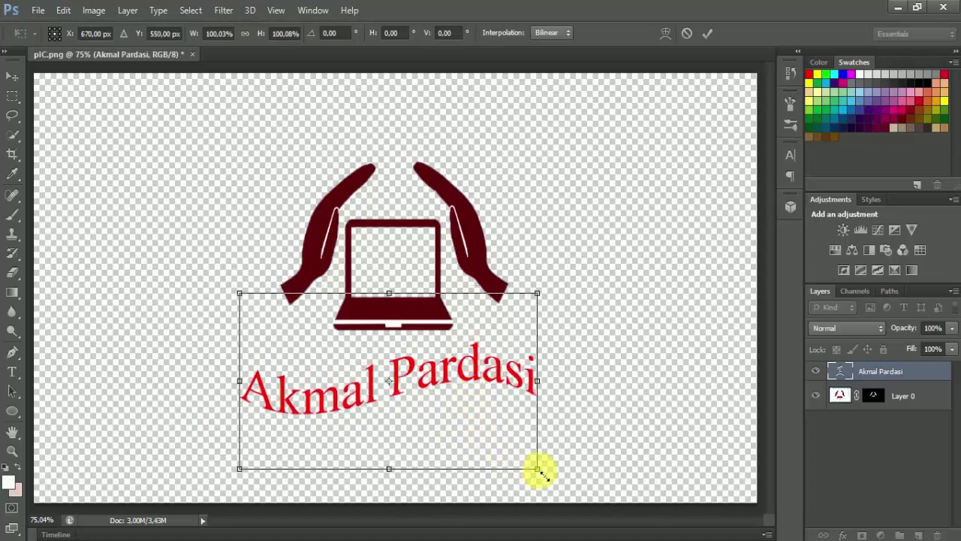
mouse_move(538, 469)
mouse_down()
mouse_move(473, 418)
mouse_move(493, 438)
mouse_up()
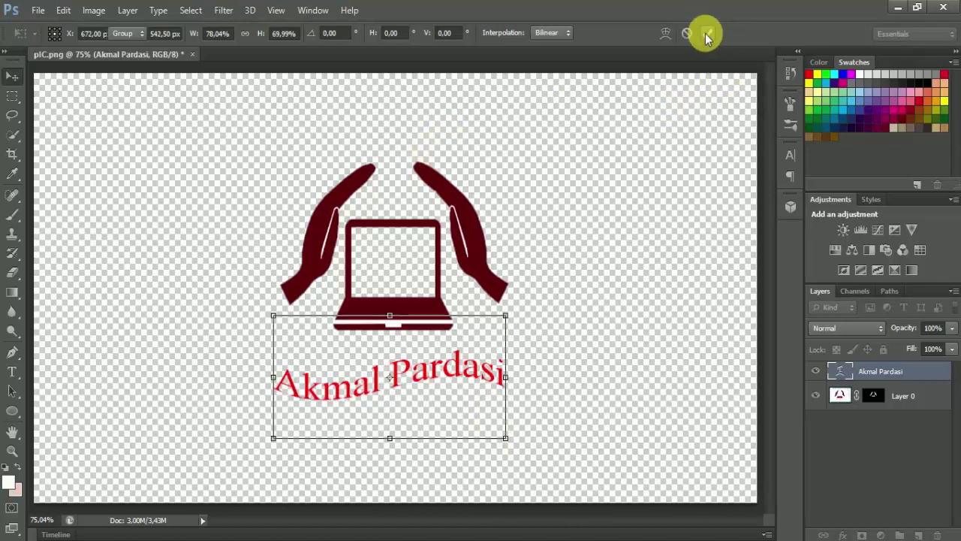
click(705, 33)
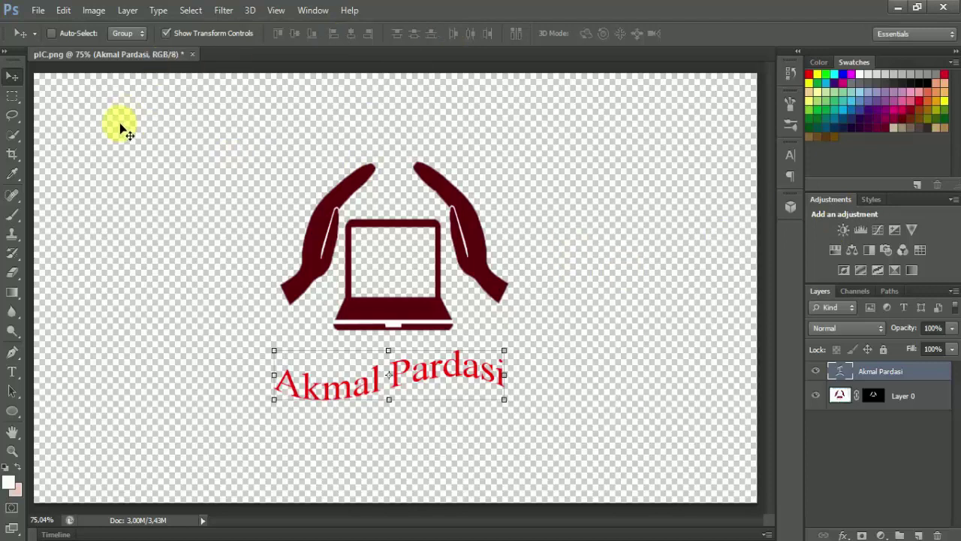
Save a PNG copy of the logo named 'Al' into the logo intro folder.
click(36, 9)
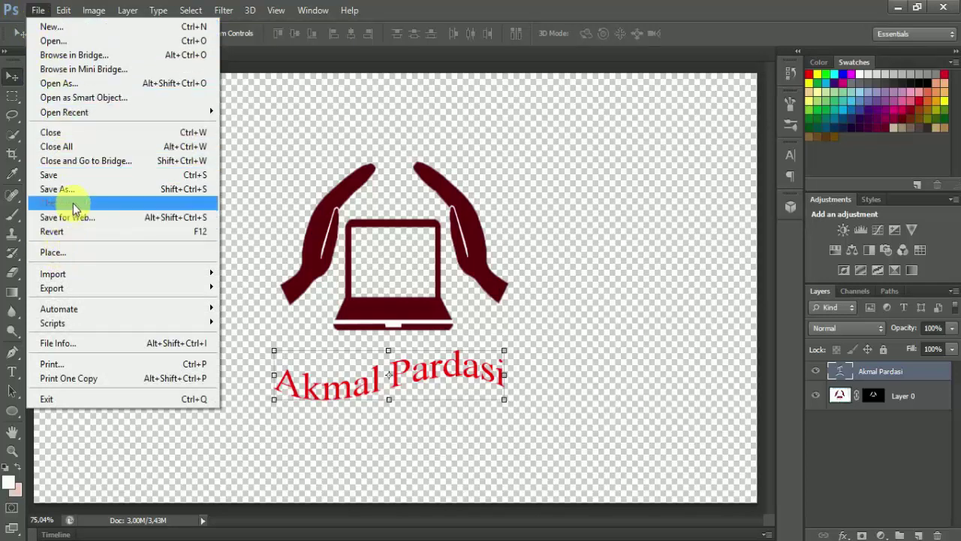
click(72, 176)
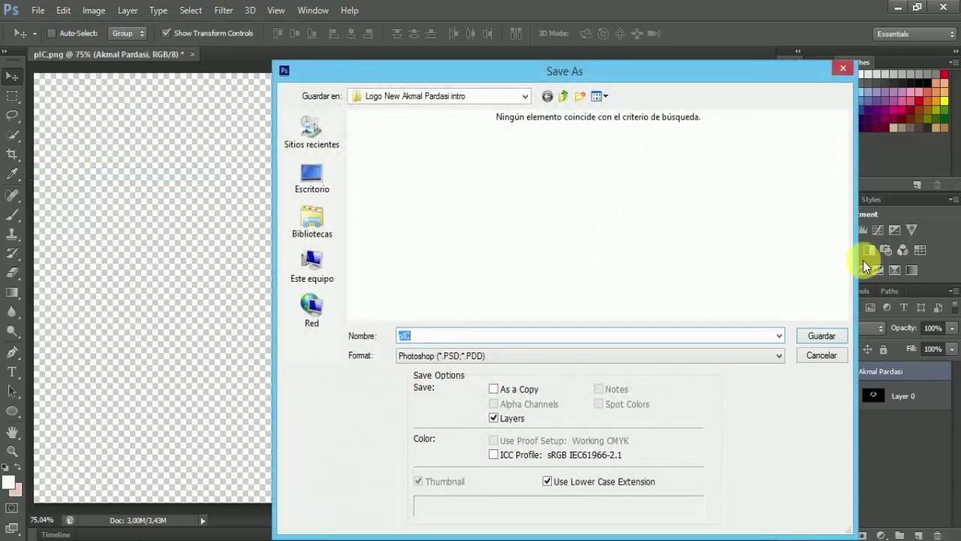
click(772, 359)
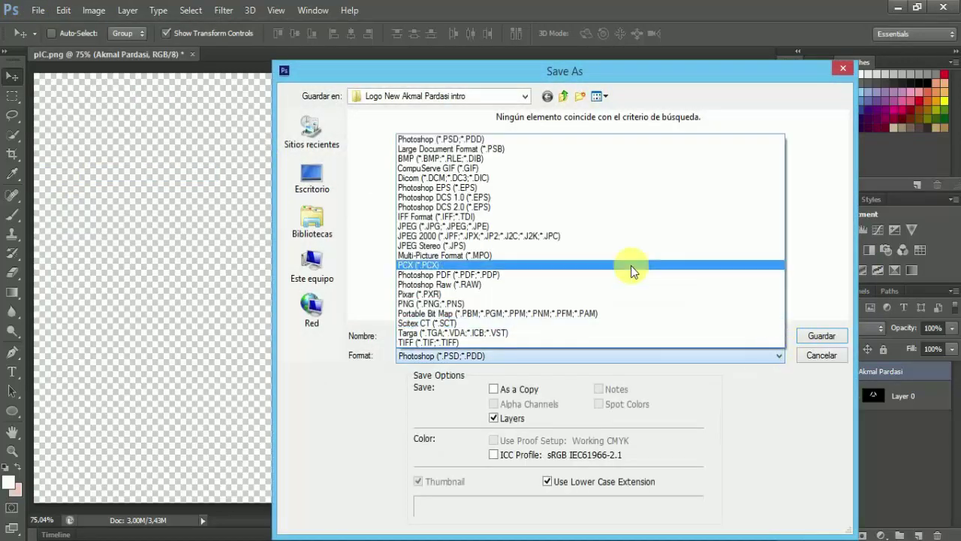
click(523, 305)
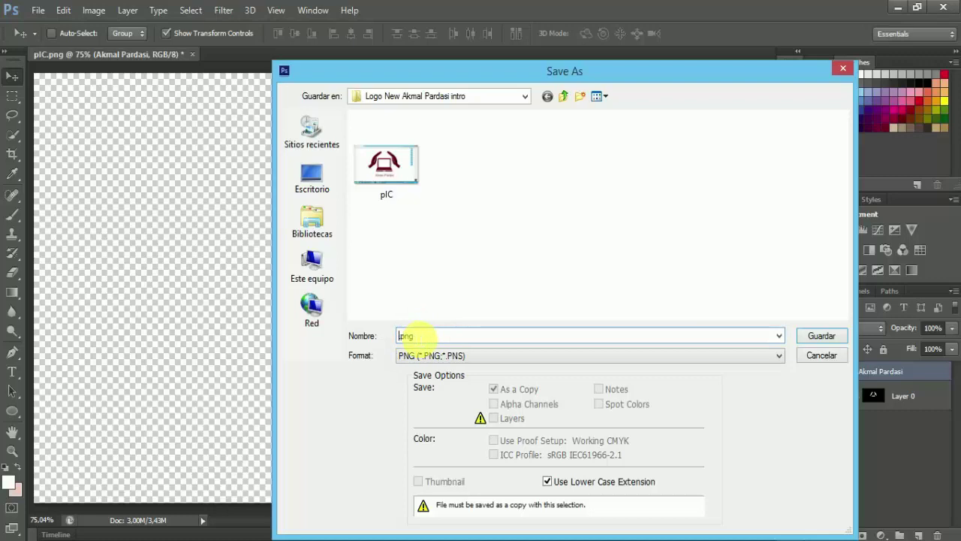
text(Al)
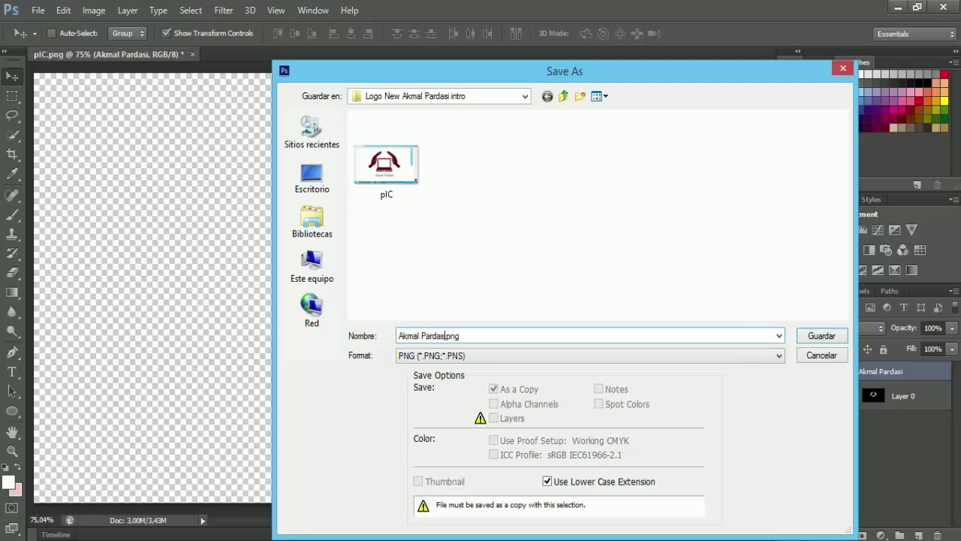
click(822, 335)
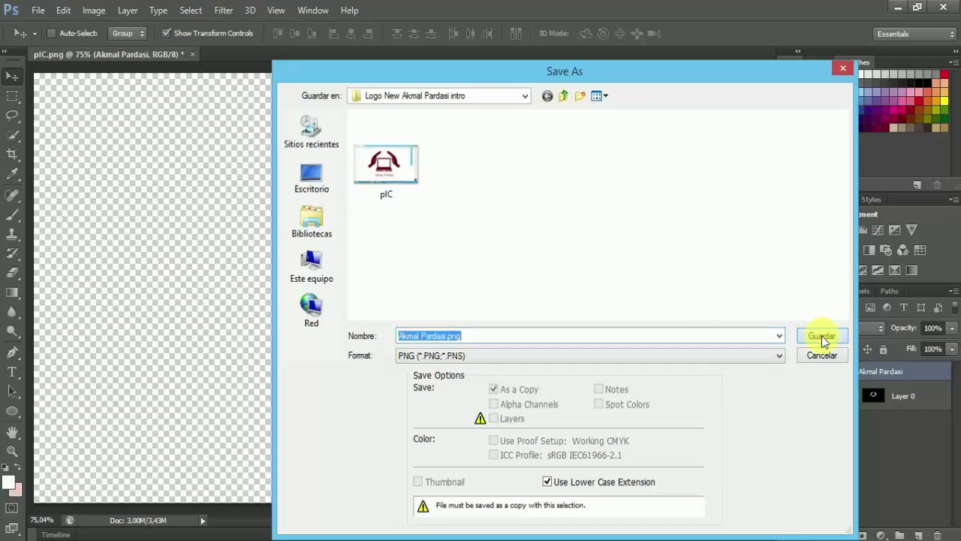
click(527, 172)
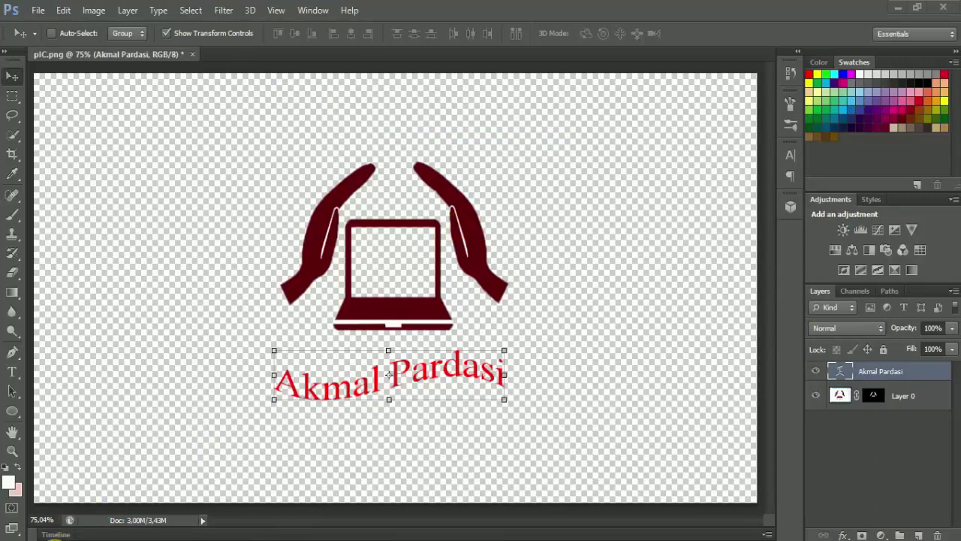
Preview the saved PNG in Windows Photo Viewer, maximizing and restoring it, then minimize it.
click(150, 538)
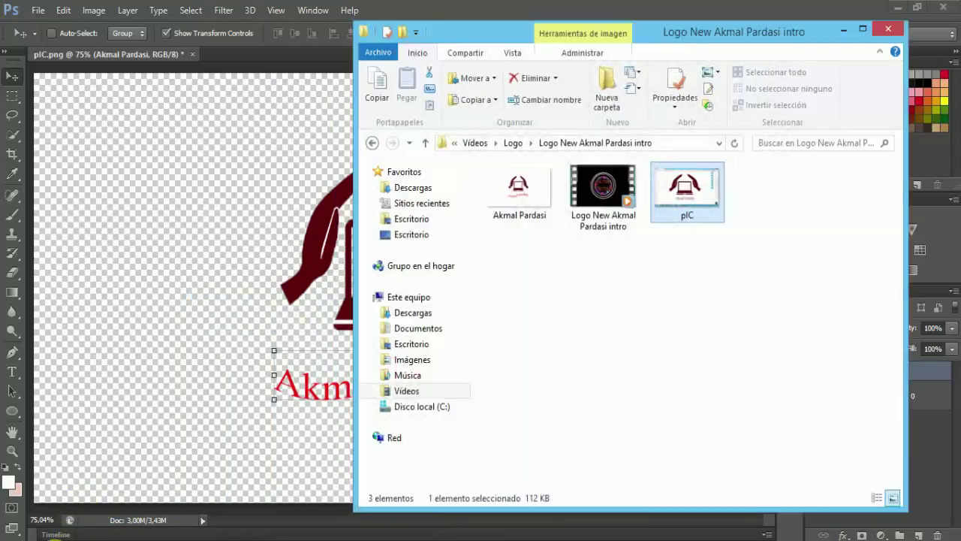
double_click(527, 207)
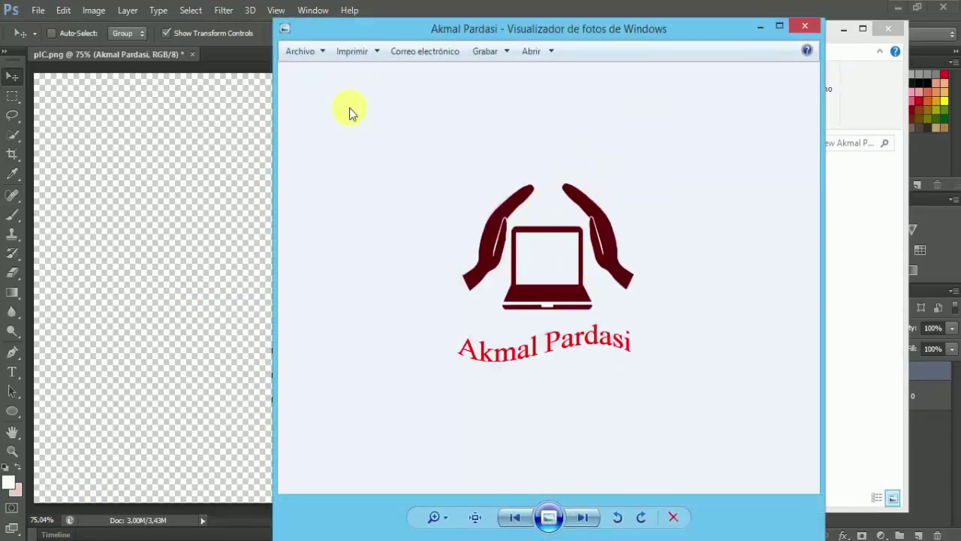
double_click(341, 30)
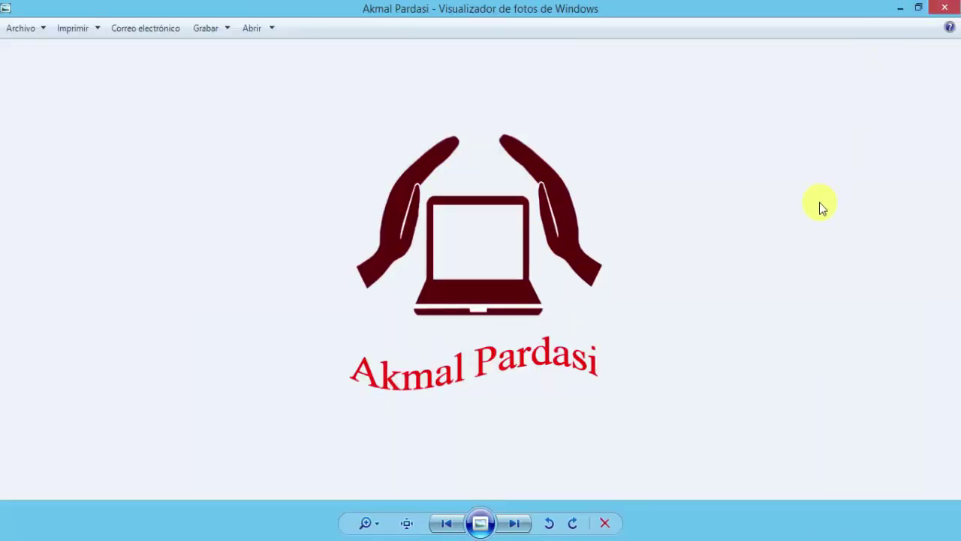
click(919, 9)
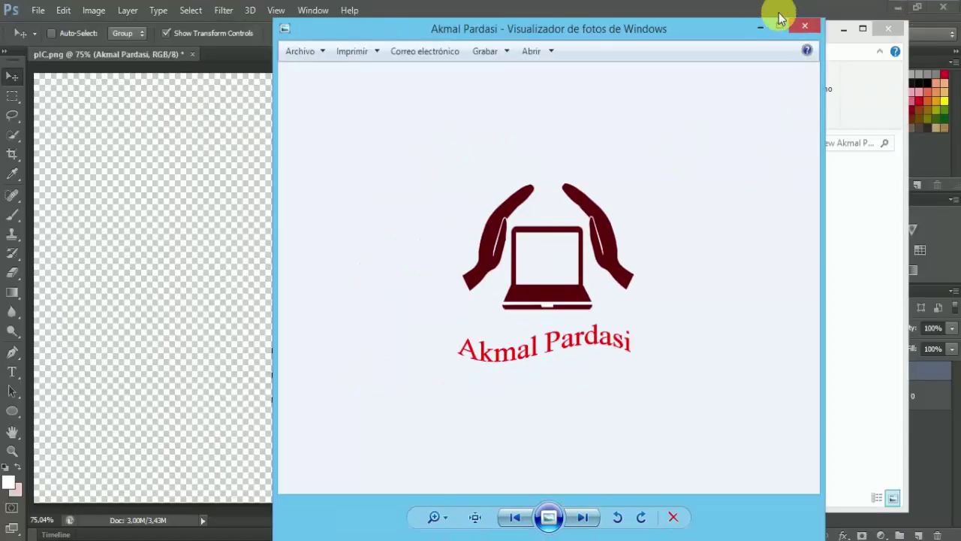
click(758, 25)
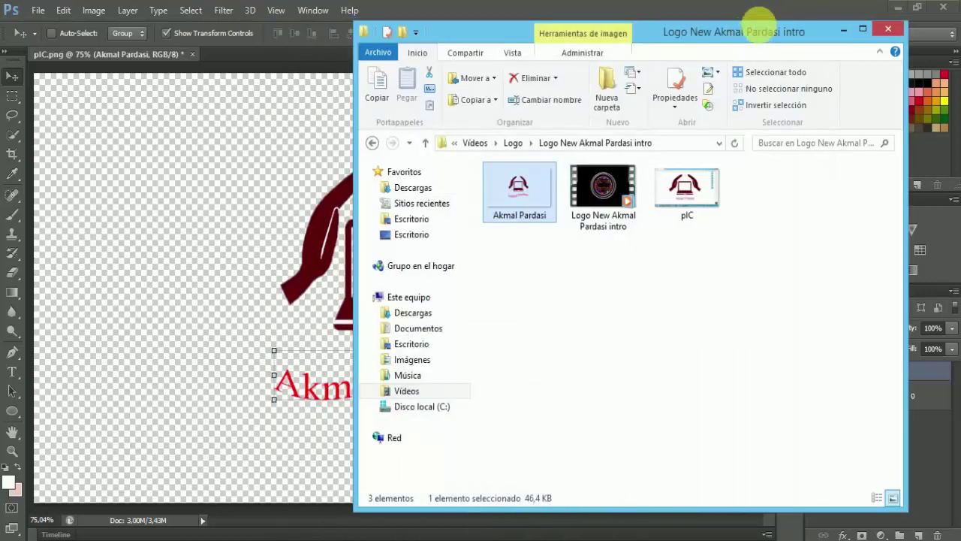
Minimize the File Explorer window to bring Photoshop back to the front.
click(843, 30)
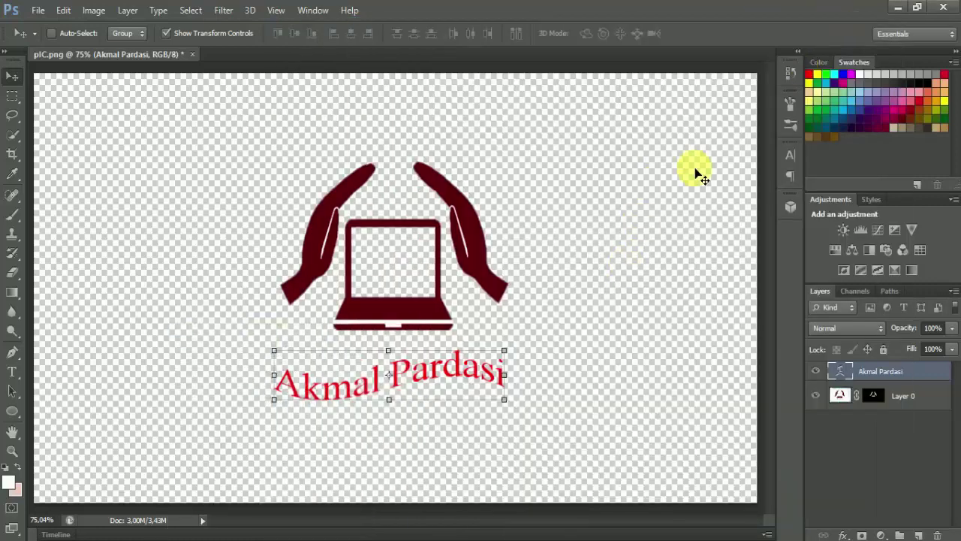